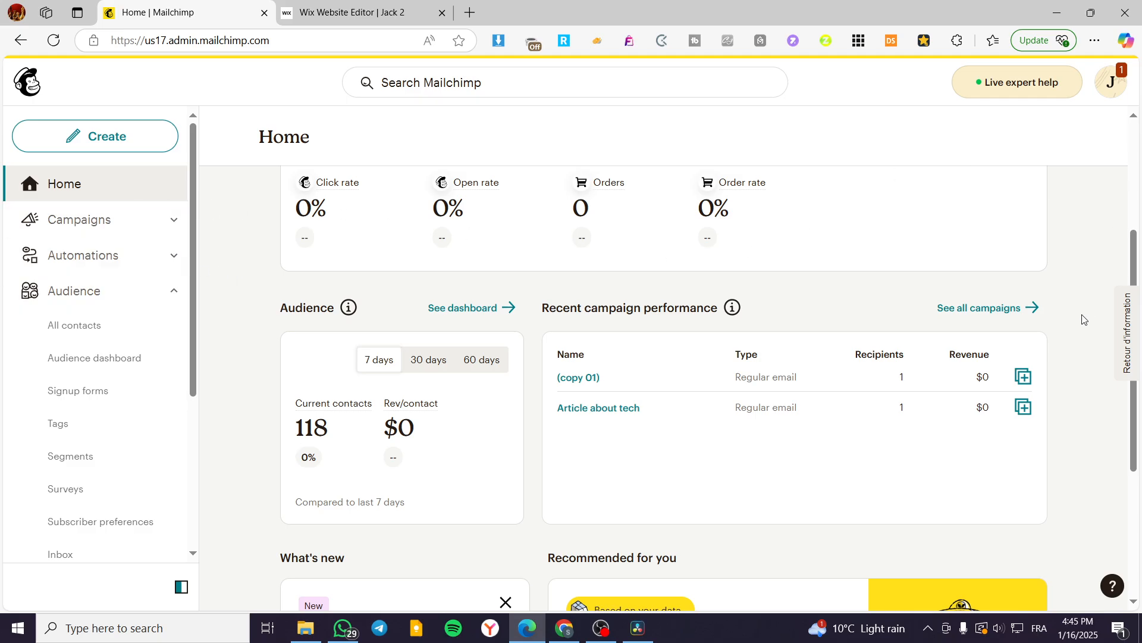
pyautogui.scroll(4, 1083, 319)
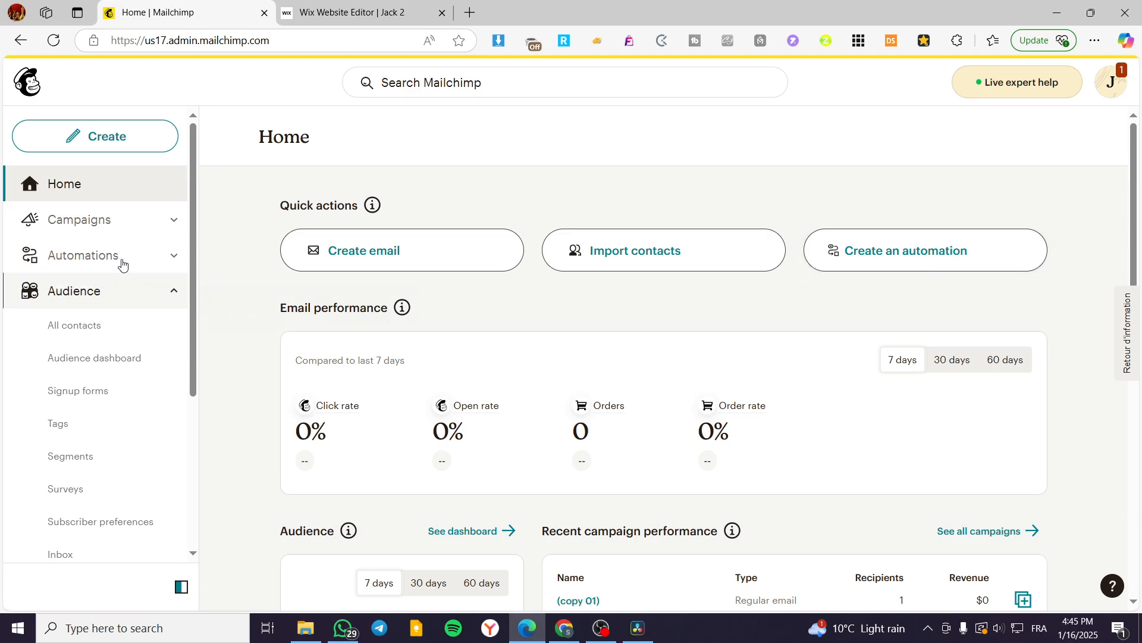
pyautogui.click(95, 135)
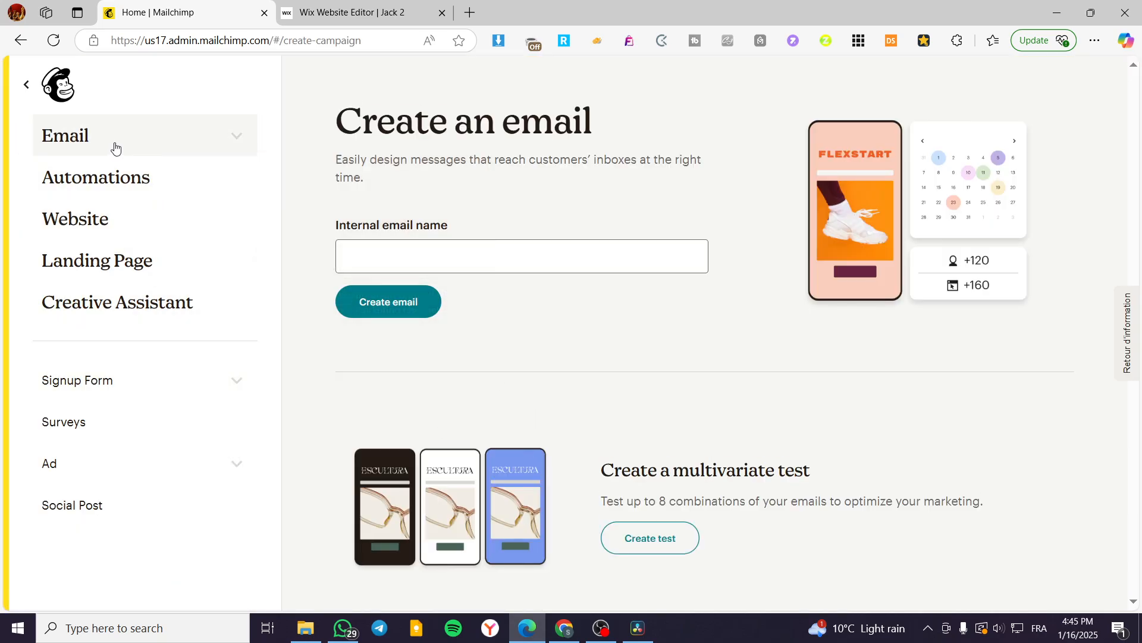
pyautogui.click(36, 84)
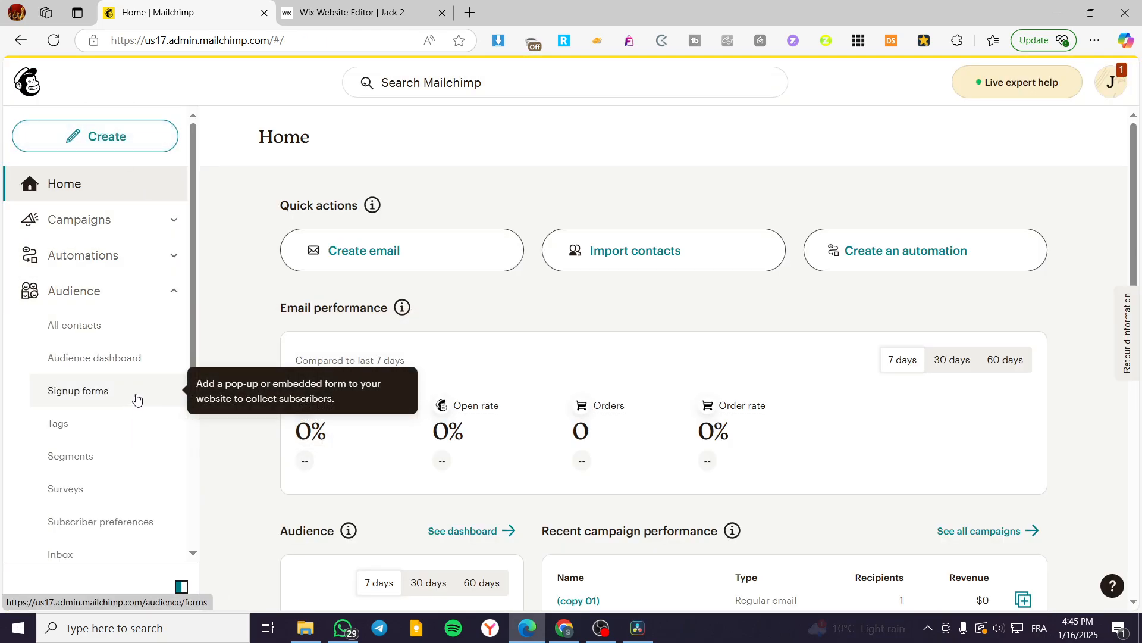
# Step: Open the list of all campaigns and filter it by type Email
pyautogui.click(163, 222)
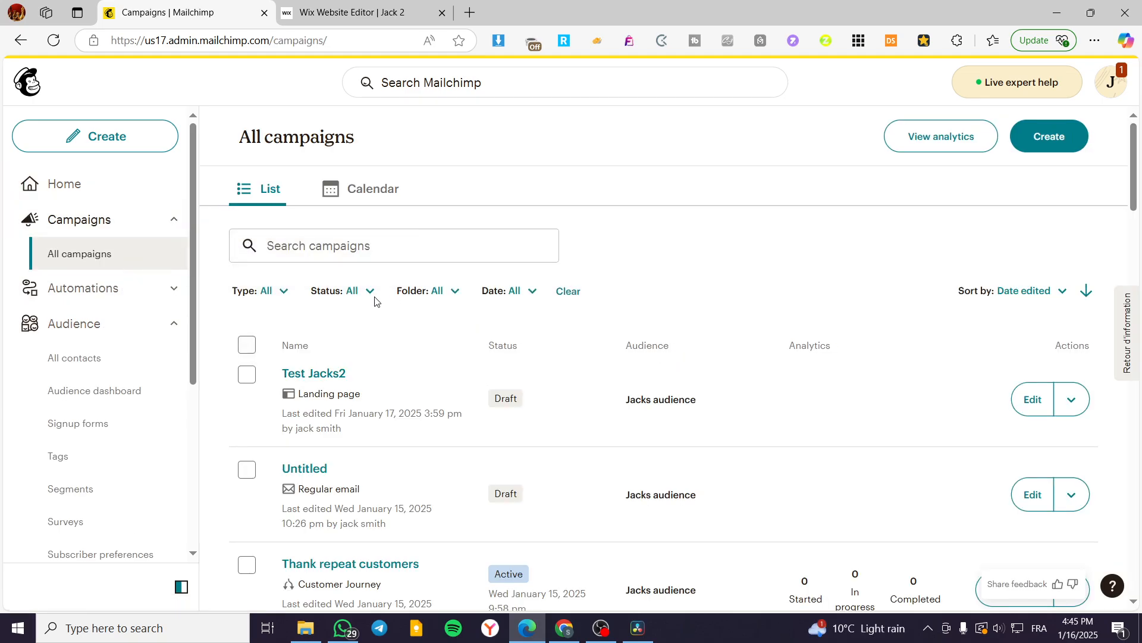
pyautogui.click(369, 291)
pyautogui.click(369, 291)
pyautogui.click(274, 290)
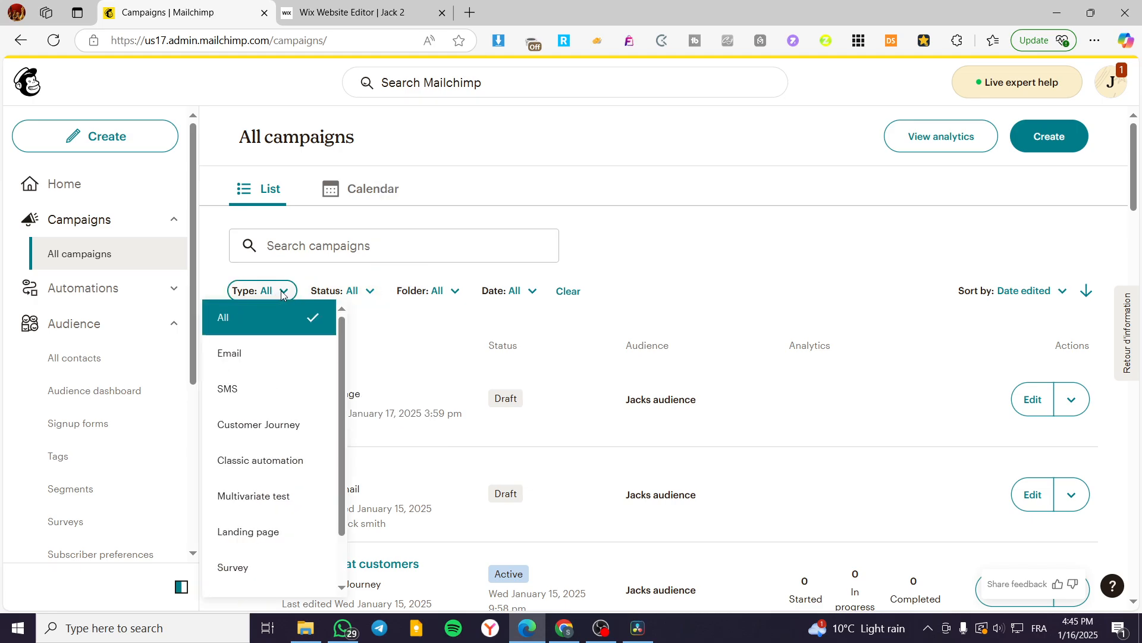
pyautogui.click(284, 364)
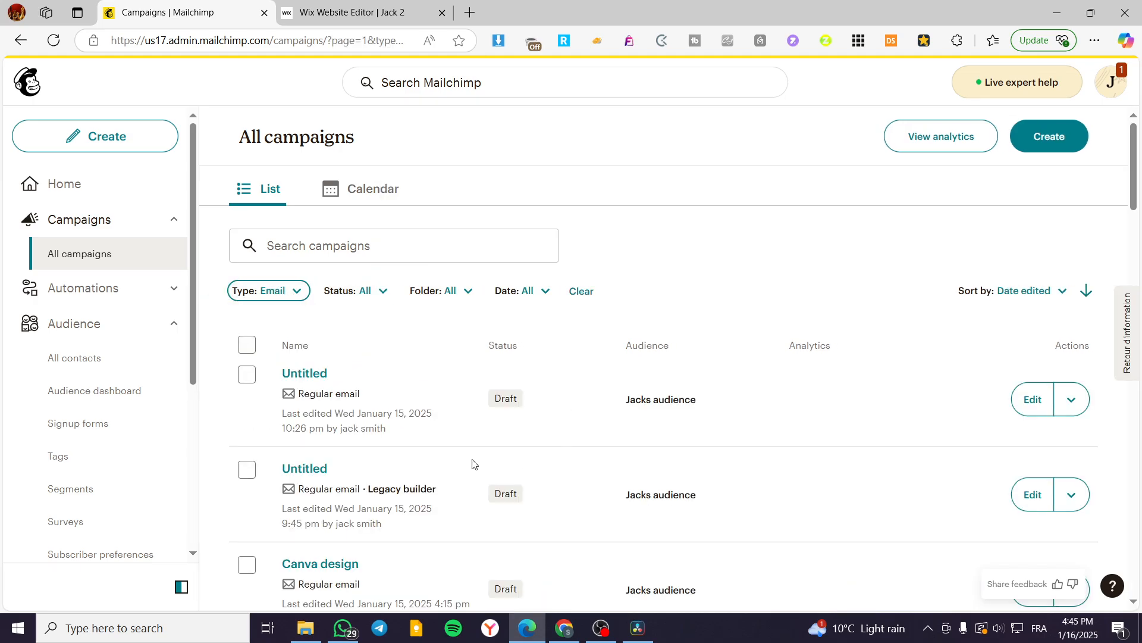
pyautogui.scroll(-5, 490, 438)
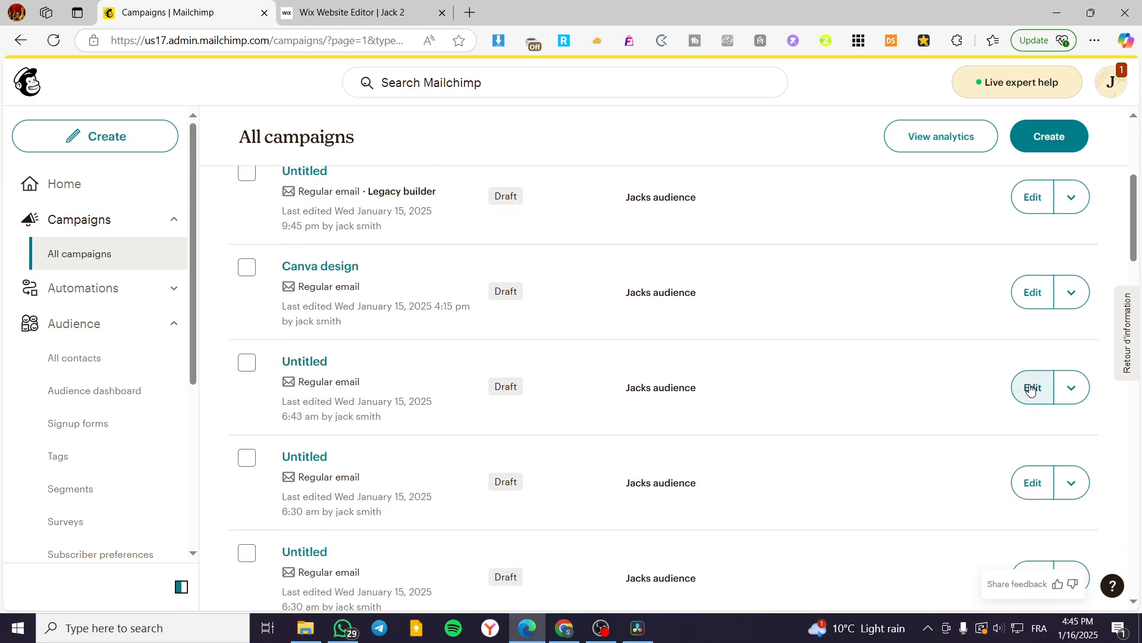
pyautogui.scroll(5, 399, 398)
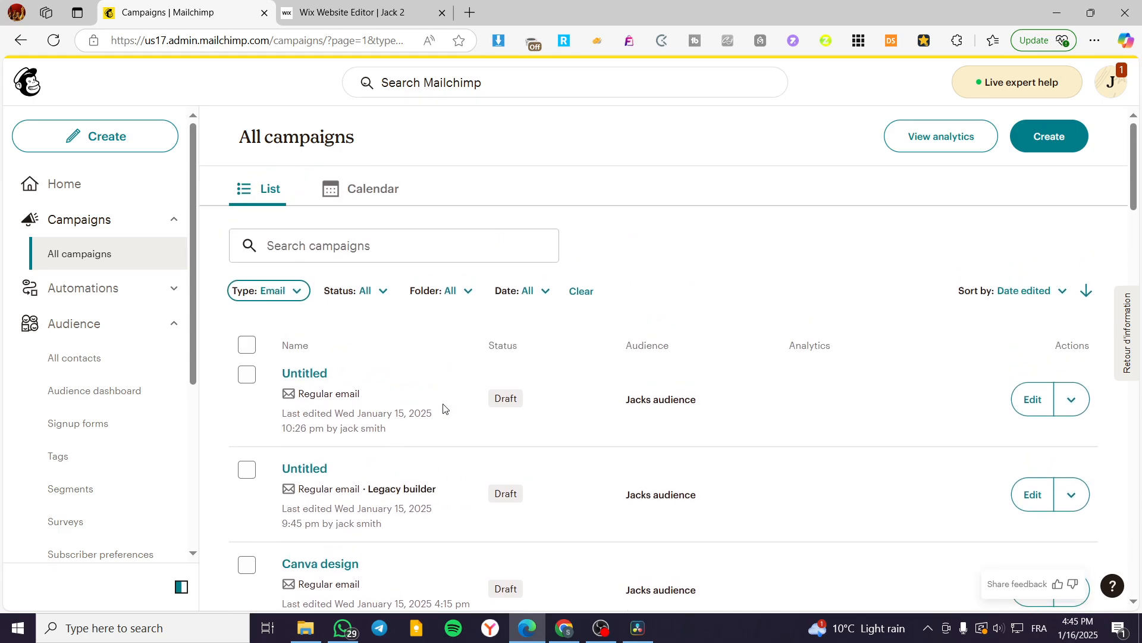
# Step: Open the first Untitled regular email draft in the list and start editing its content design
pyautogui.click(1056, 396)
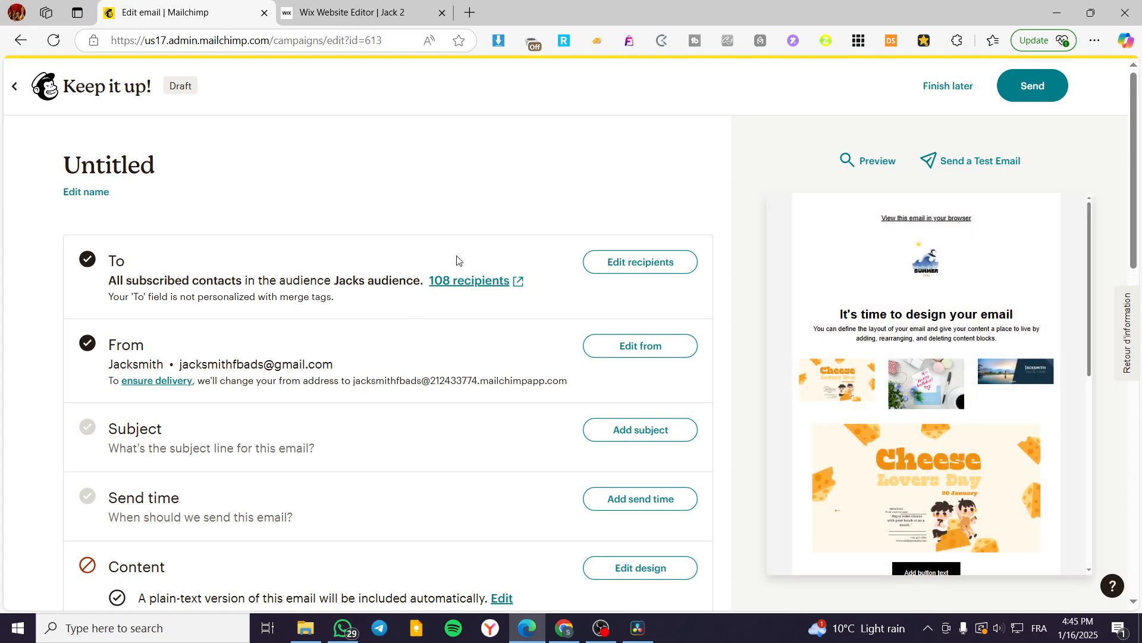
pyautogui.scroll(-3, 458, 259)
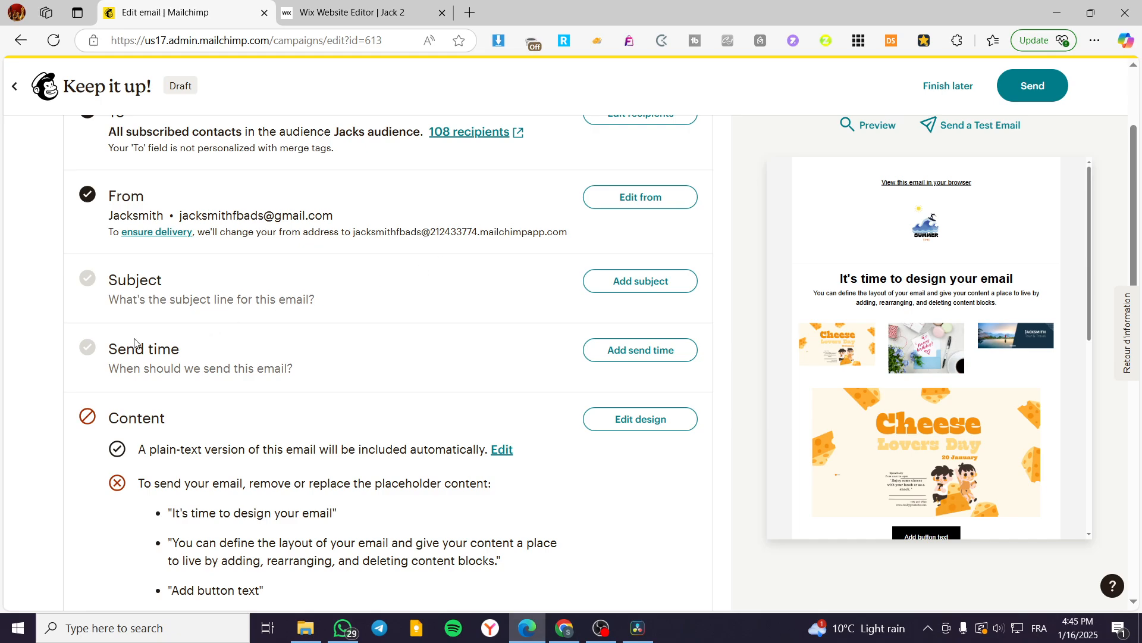
pyautogui.scroll(-3, 144, 415)
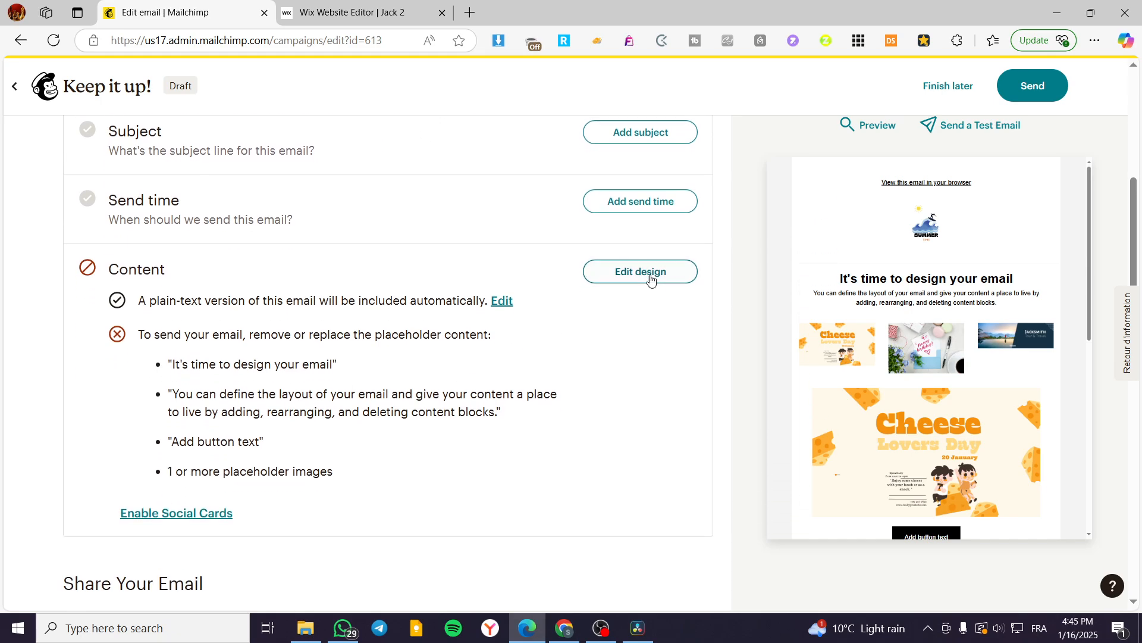
pyautogui.click(650, 275)
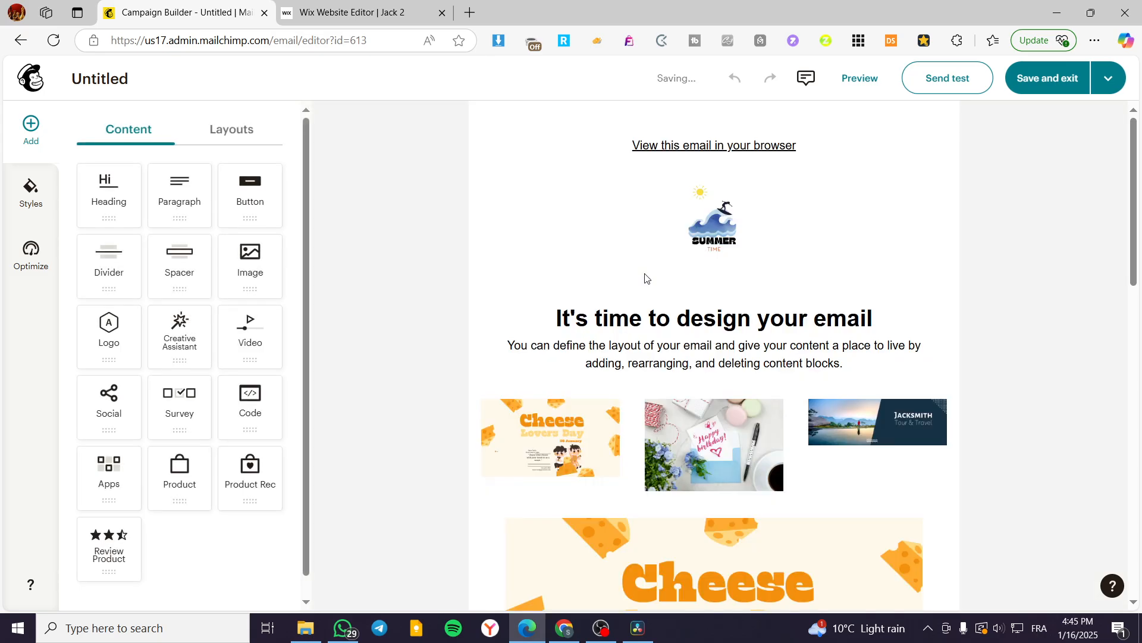
# Step: Select the "View this email in your browser" text block in the email header for editing
pyautogui.click(864, 145)
pyautogui.click(855, 274)
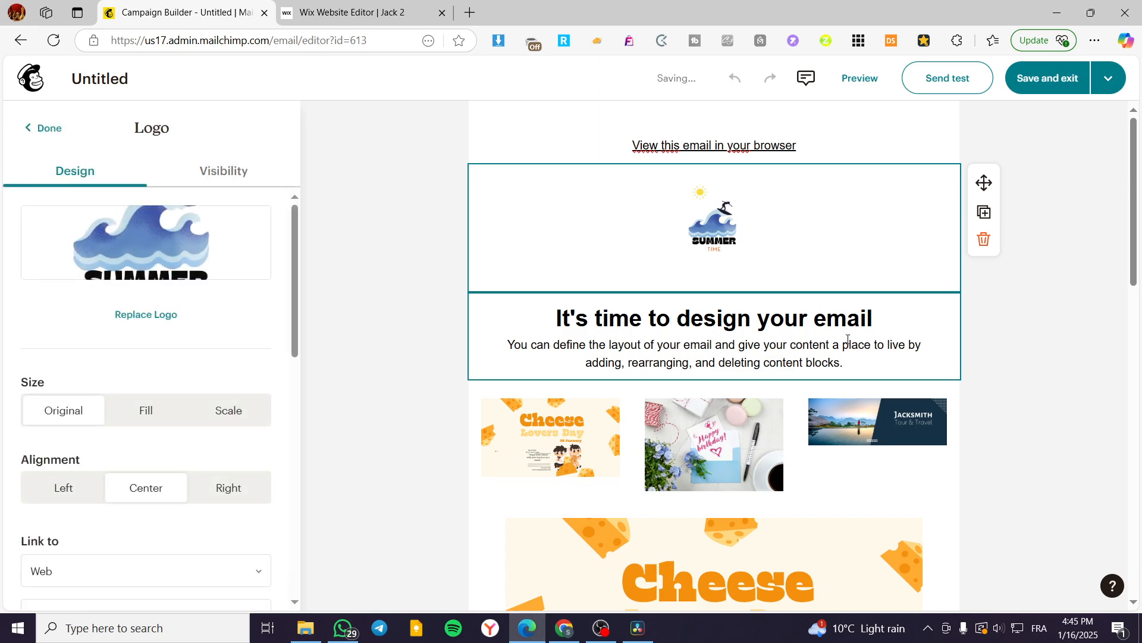
pyautogui.click(857, 149)
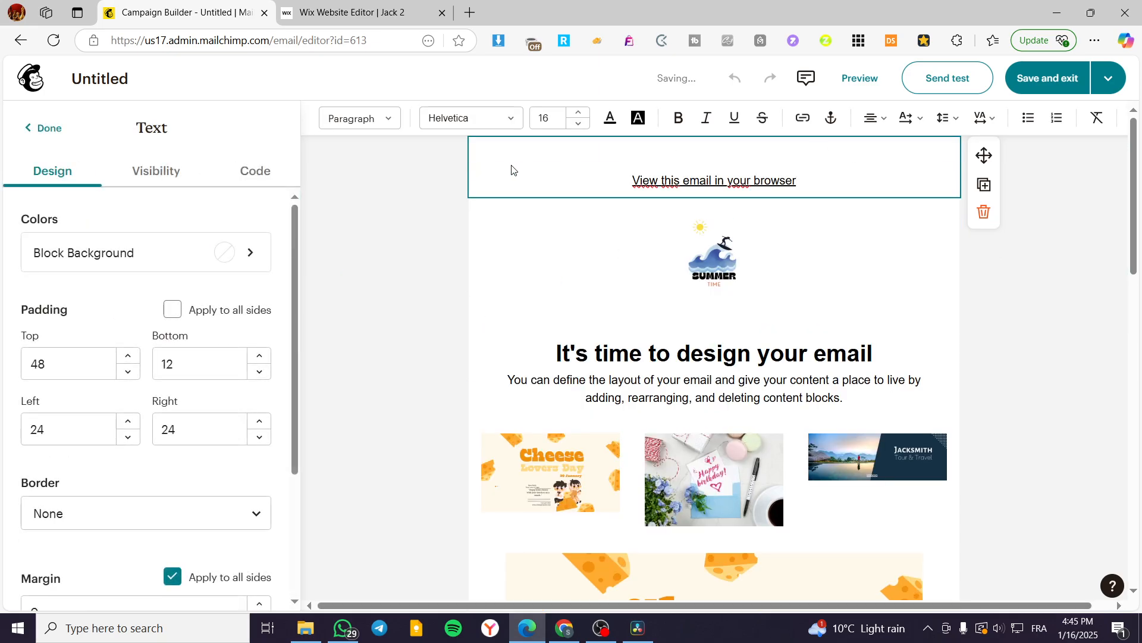
pyautogui.click(868, 267)
pyautogui.click(889, 157)
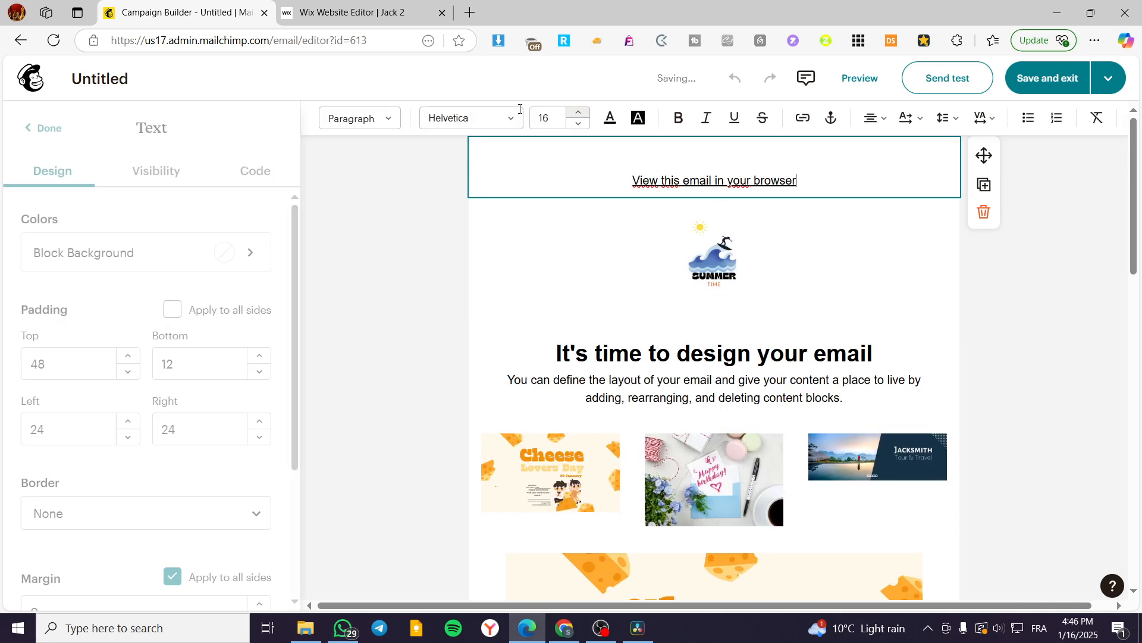
# Step: Search Google for "color hex codes" in a new browser tab and open the HTML Color Codes site
pyautogui.click(469, 12)
pyautogui.write('google')
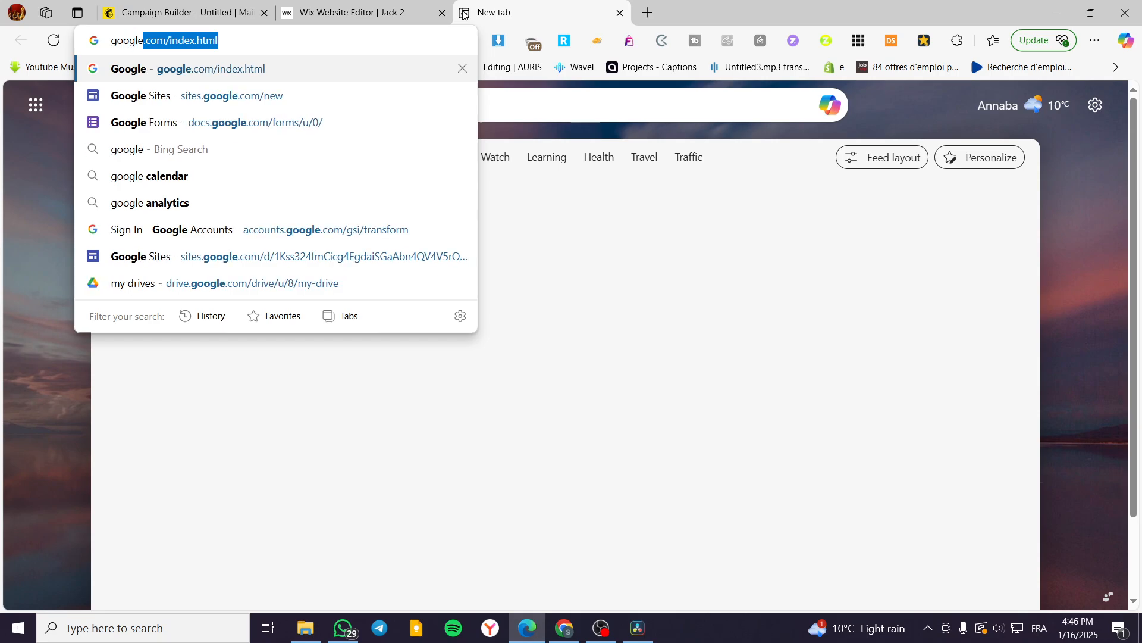
pyautogui.press('Return')
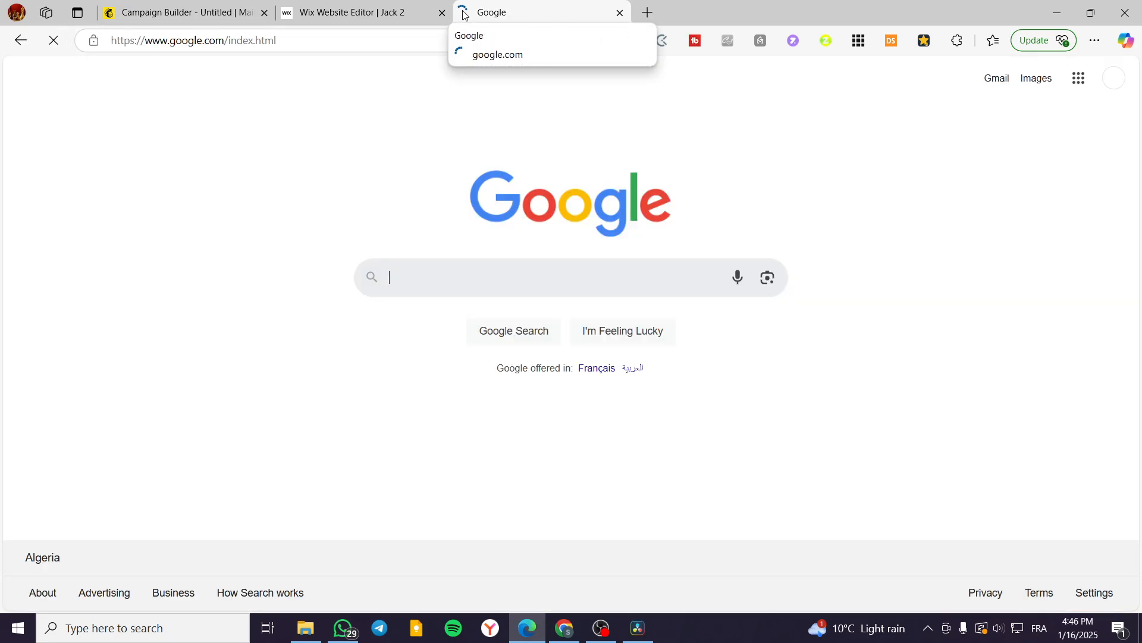
pyautogui.write('color ')
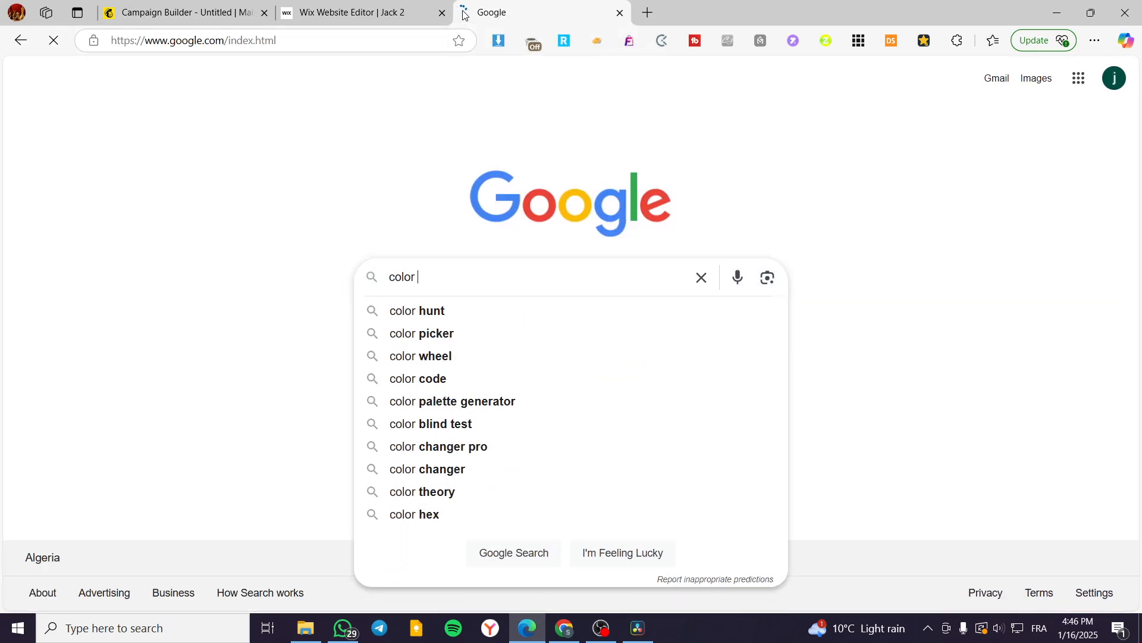
pyautogui.write('hex codes')
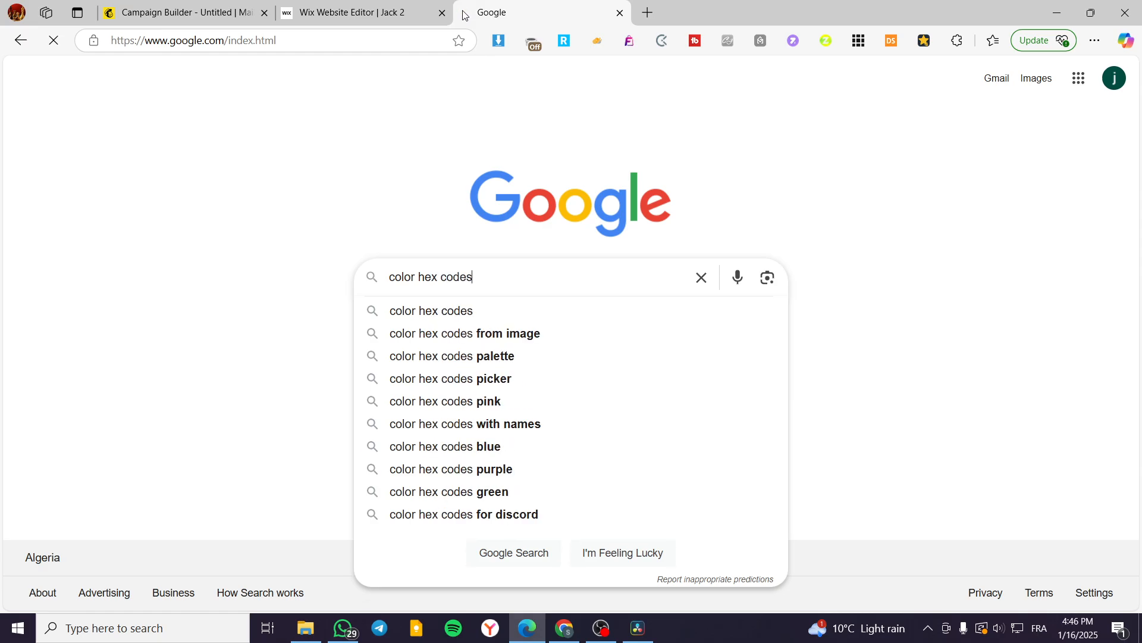
pyautogui.press('Return')
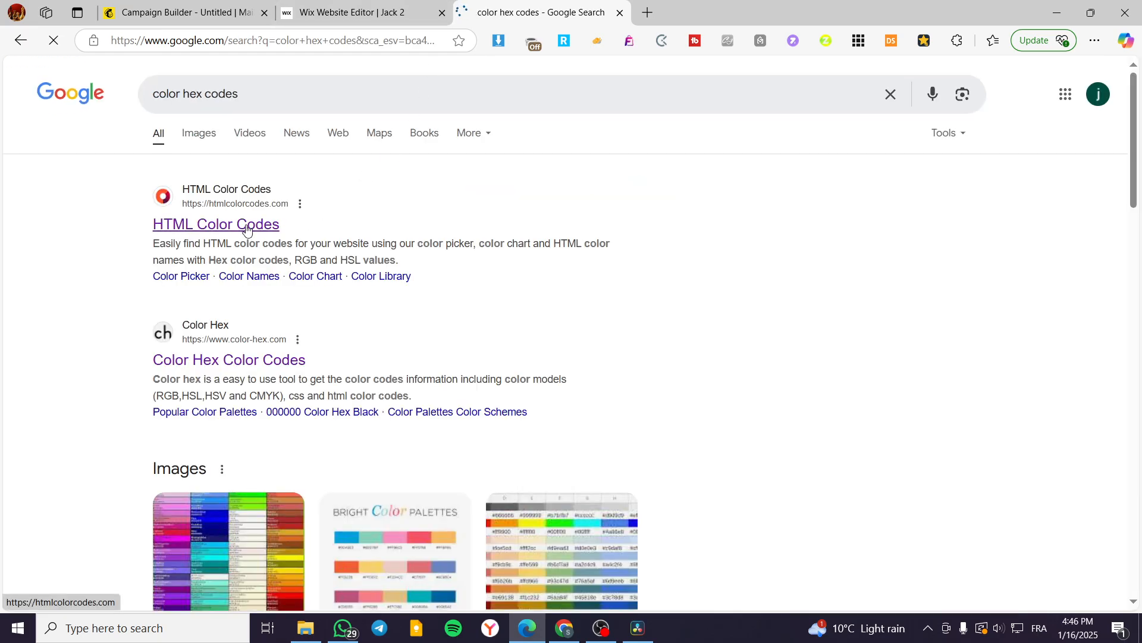
pyautogui.click(247, 229)
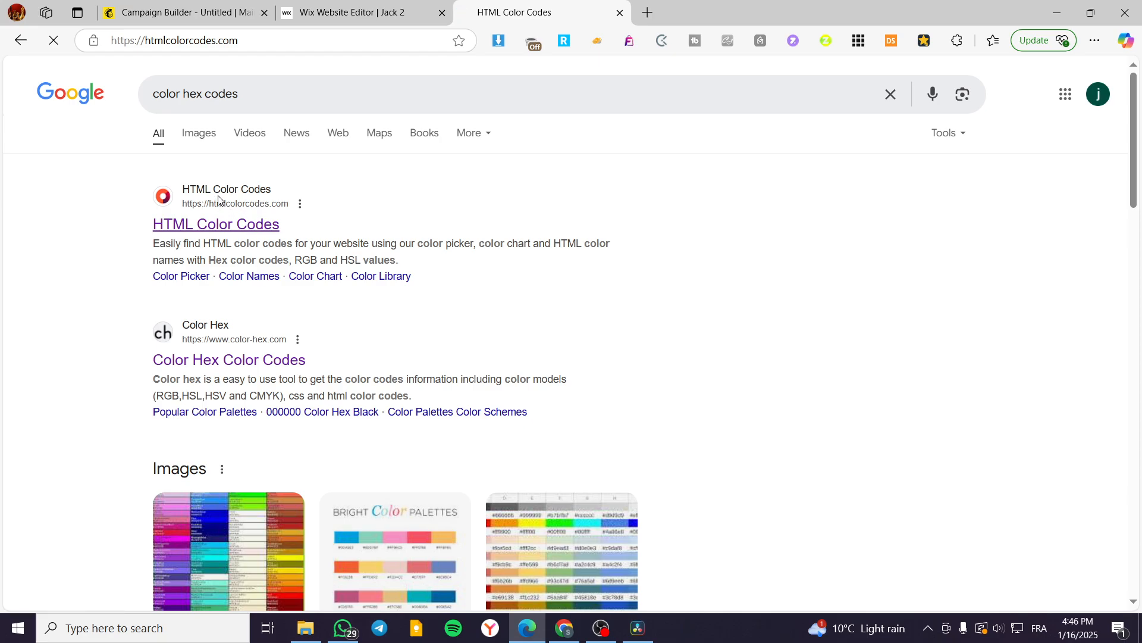
# Step: Choose the light orange swatch #F5B041 in the color chart and copy its hex code
pyautogui.scroll(-3, 711, 309)
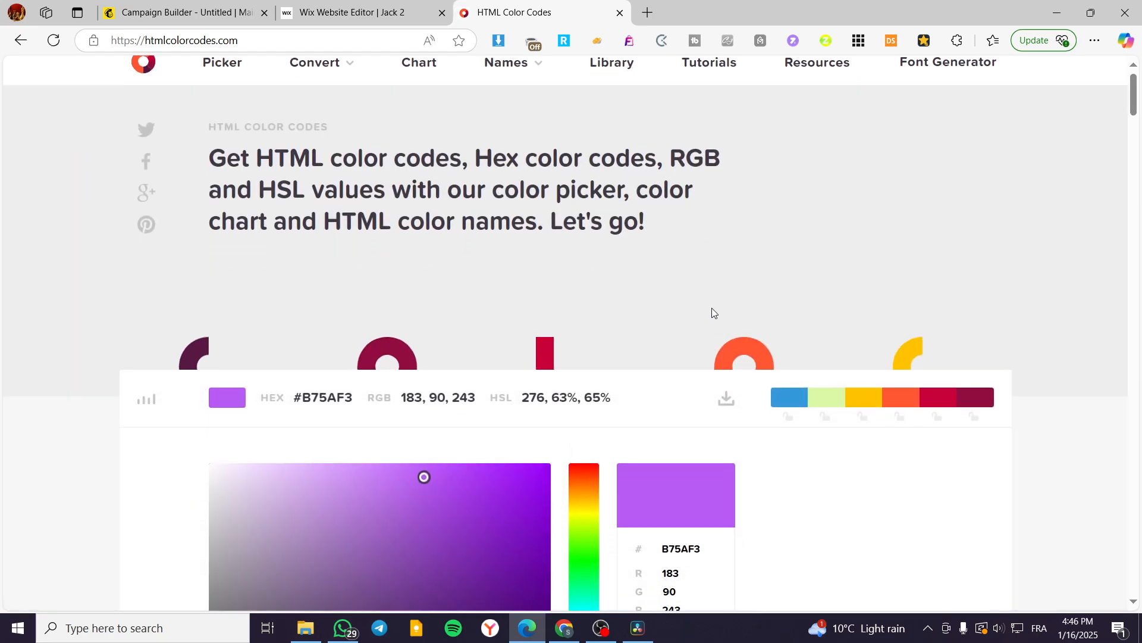
pyautogui.scroll(-12, 612, 378)
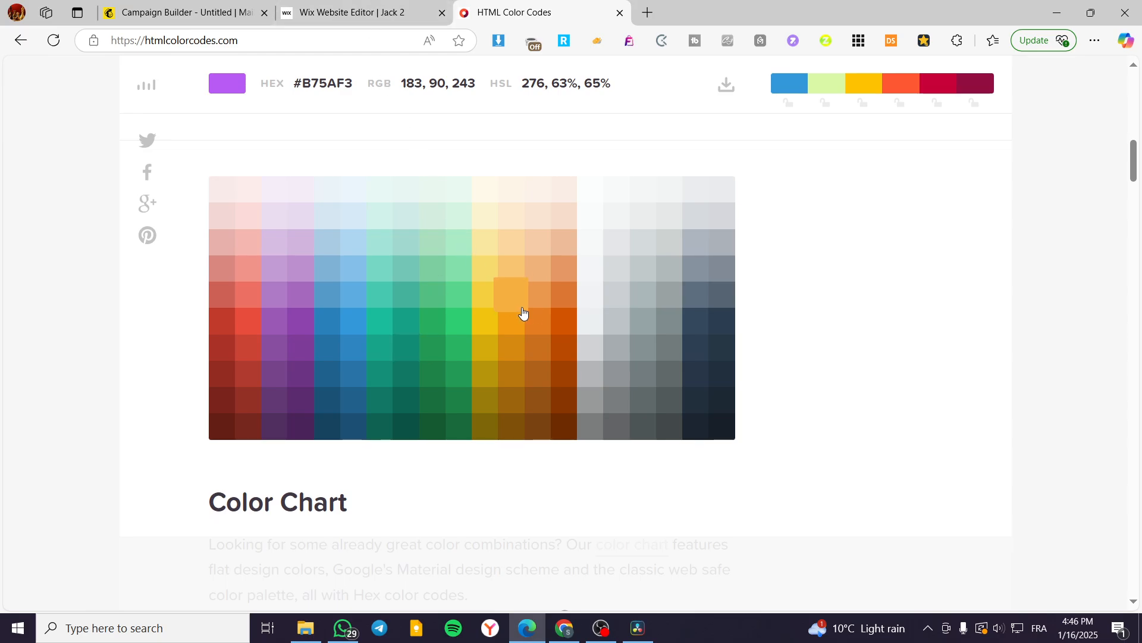
pyautogui.click(497, 292)
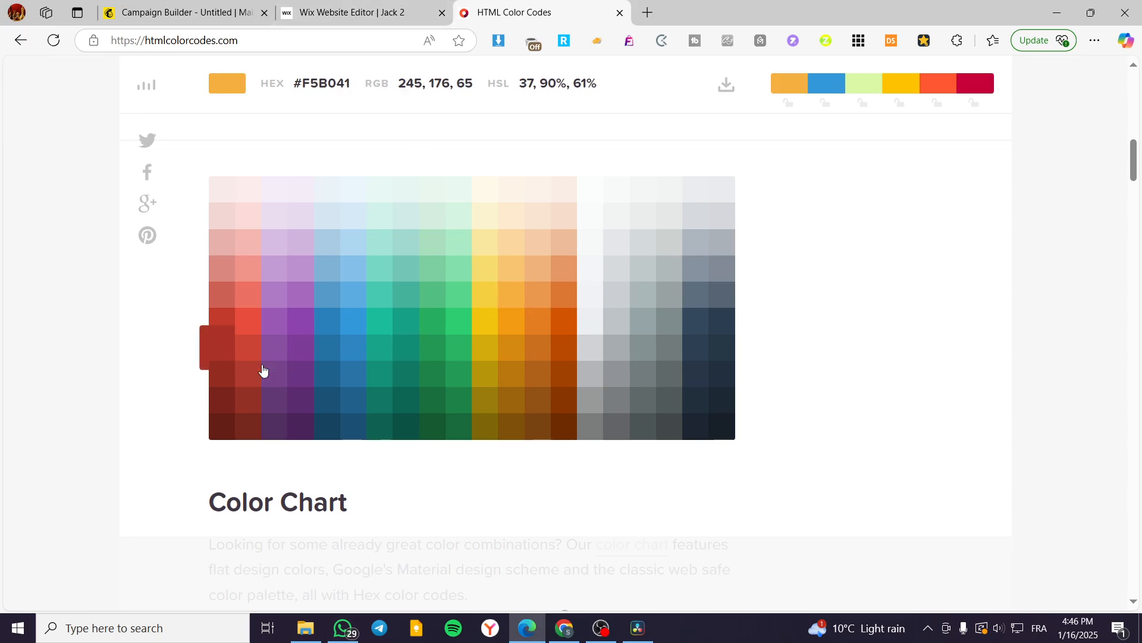
pyautogui.scroll(12, 805, 356)
pyautogui.scroll(-10, 528, 434)
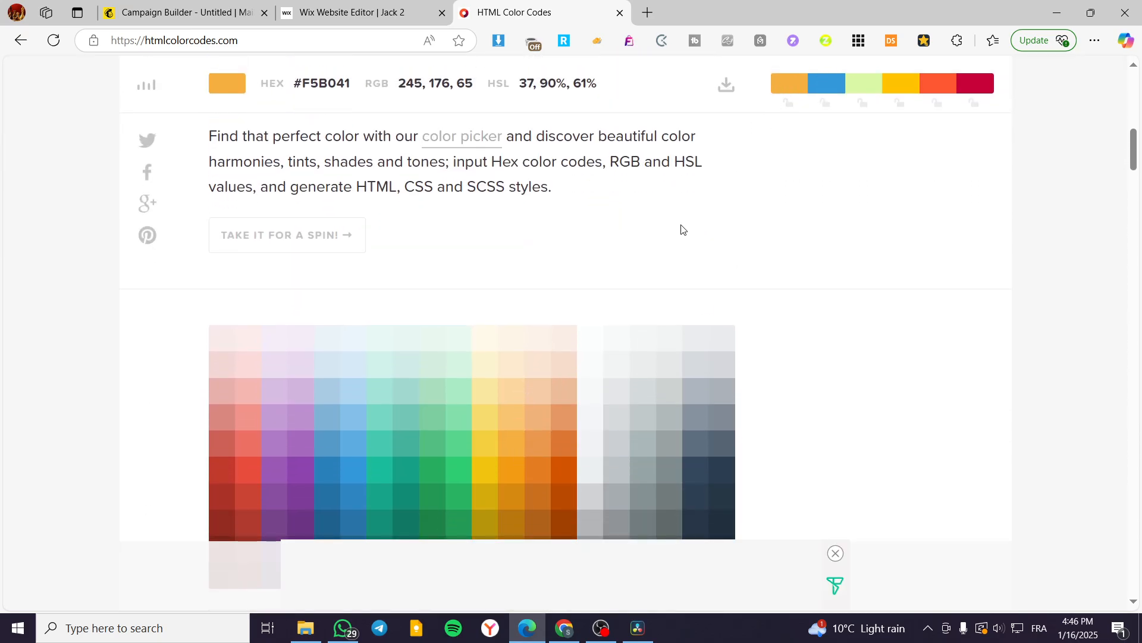
pyautogui.scroll(8, 681, 229)
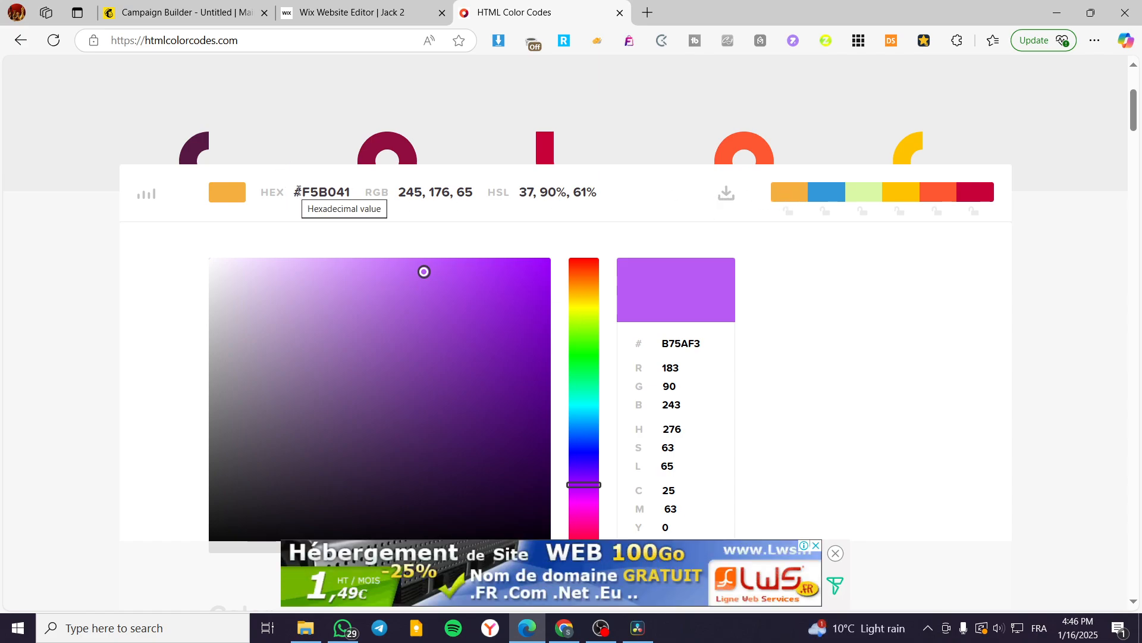
pyautogui.moveTo(346, 192); pyautogui.dragTo(350, 192)
pyautogui.rightClick(349, 195)
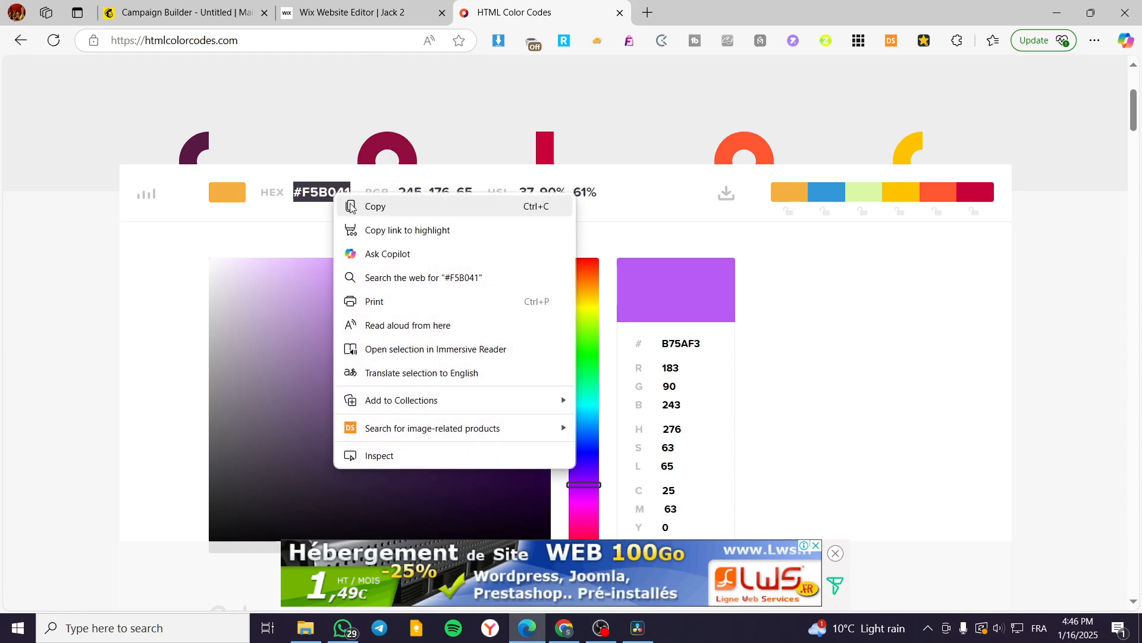
pyautogui.click(373, 213)
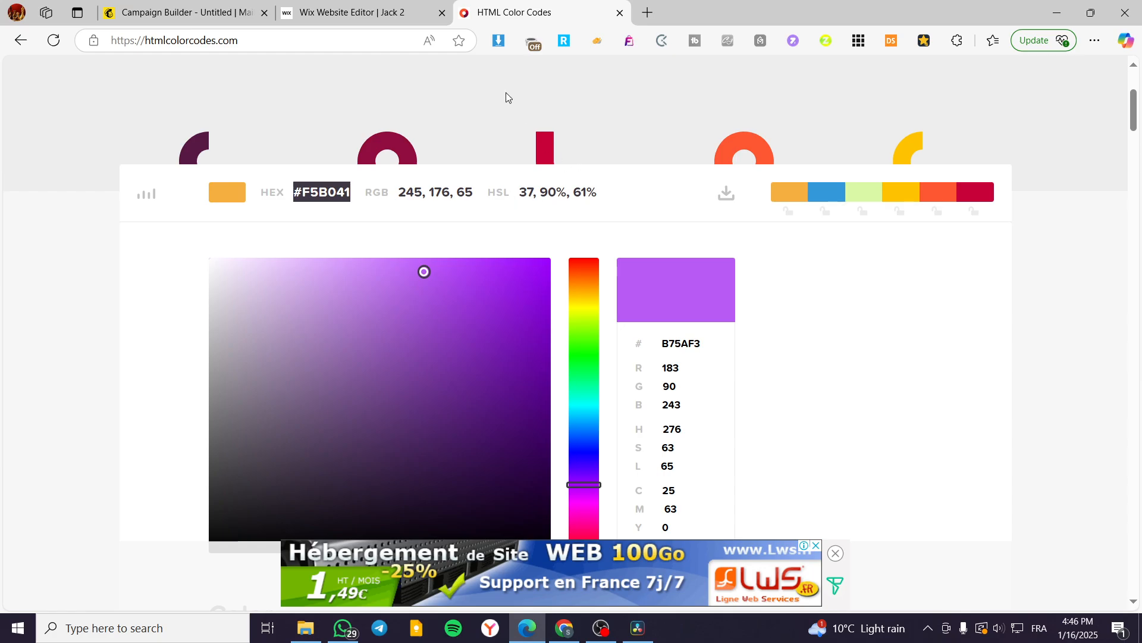
# Step: Return to the Mailchimp email editor and set the browser-link text block's background to the custom color #F5B041
pyautogui.click(179, 11)
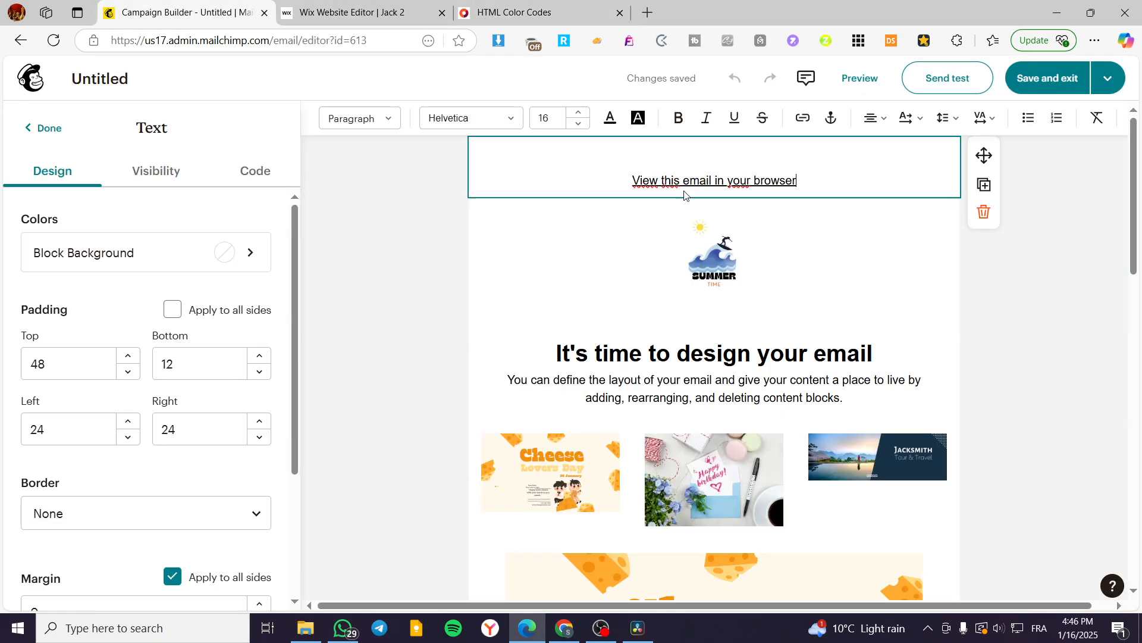
pyautogui.scroll(-4, 639, 333)
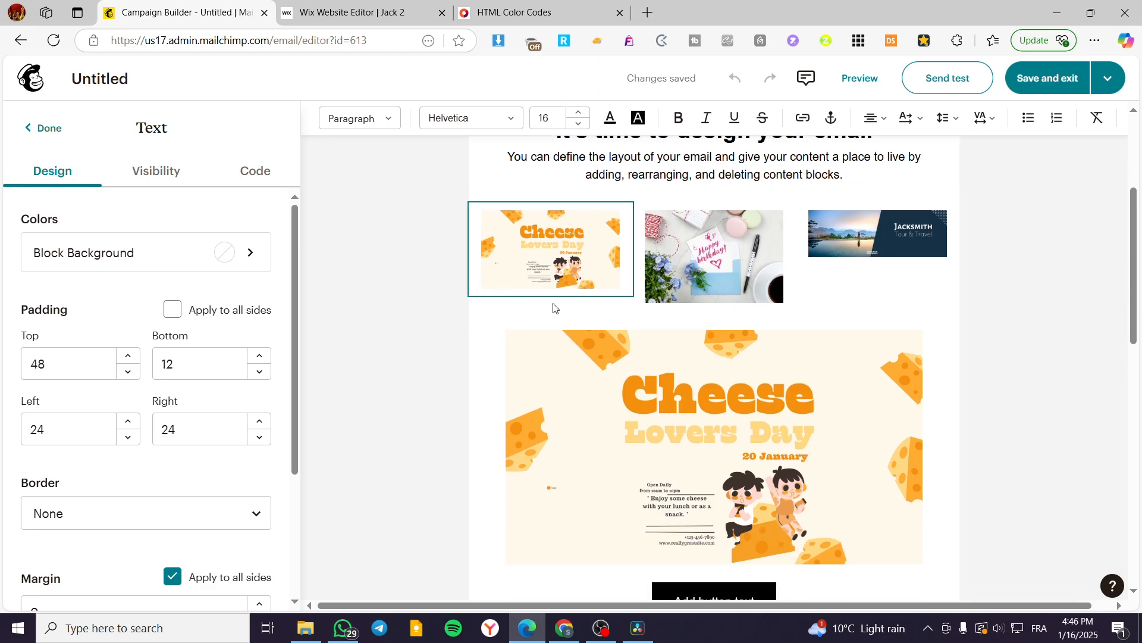
pyautogui.scroll(4, 554, 307)
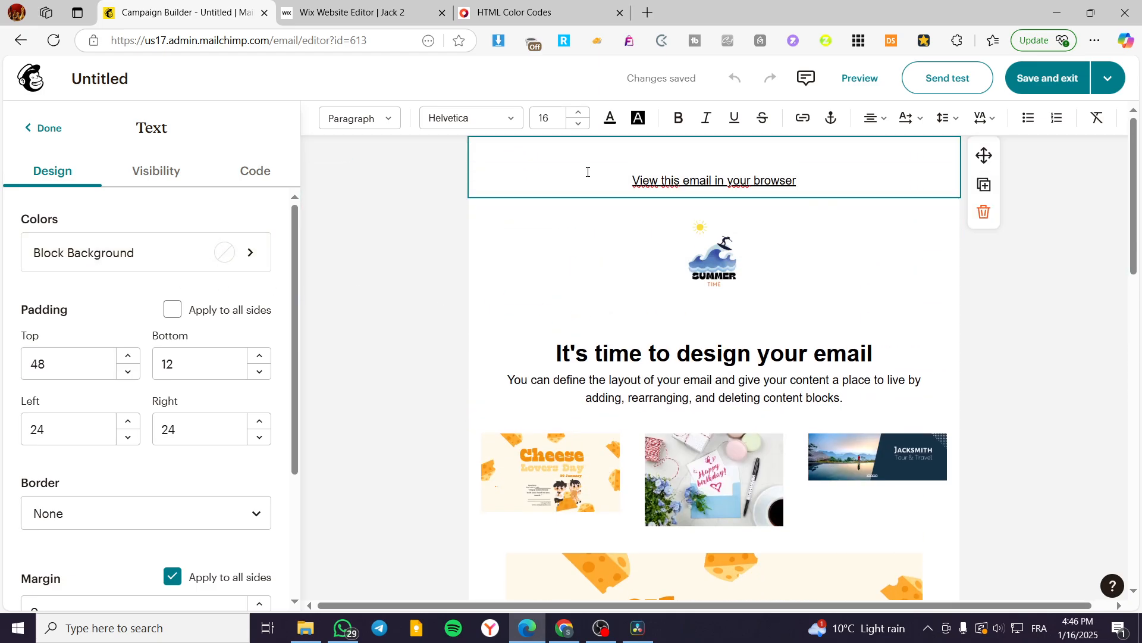
pyautogui.click(1038, 284)
pyautogui.click(848, 170)
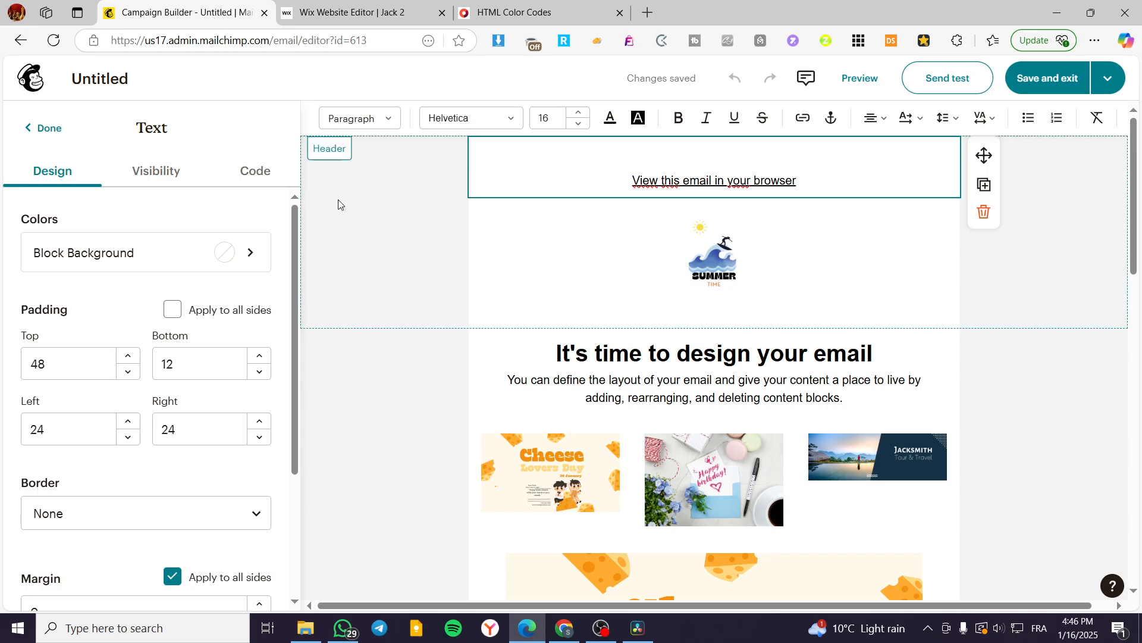
pyautogui.click(253, 251)
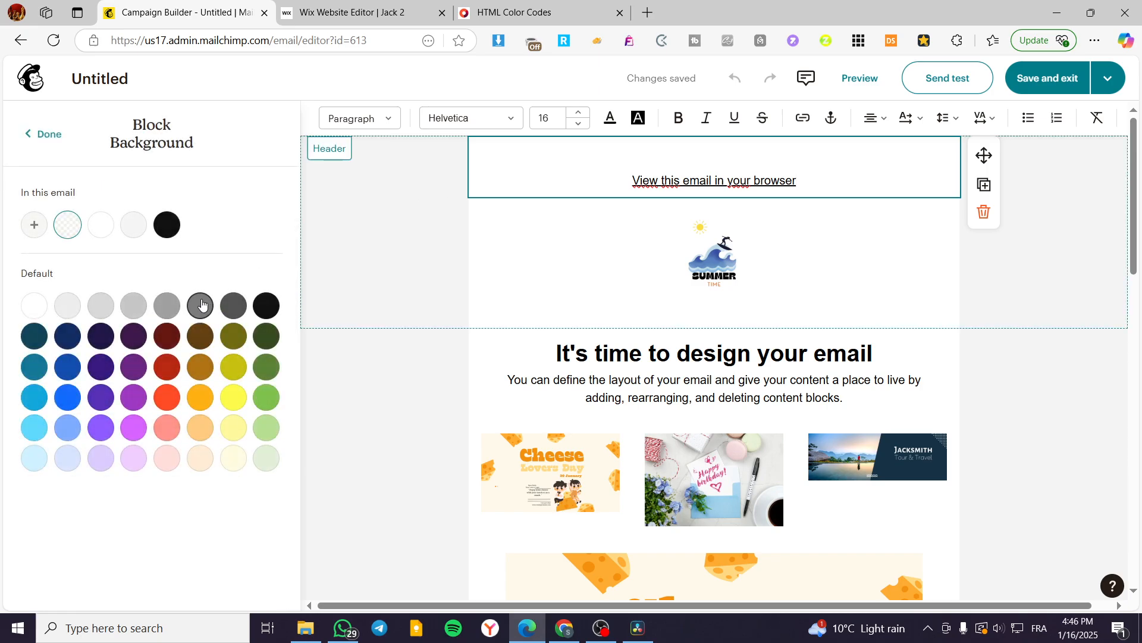
pyautogui.click(36, 226)
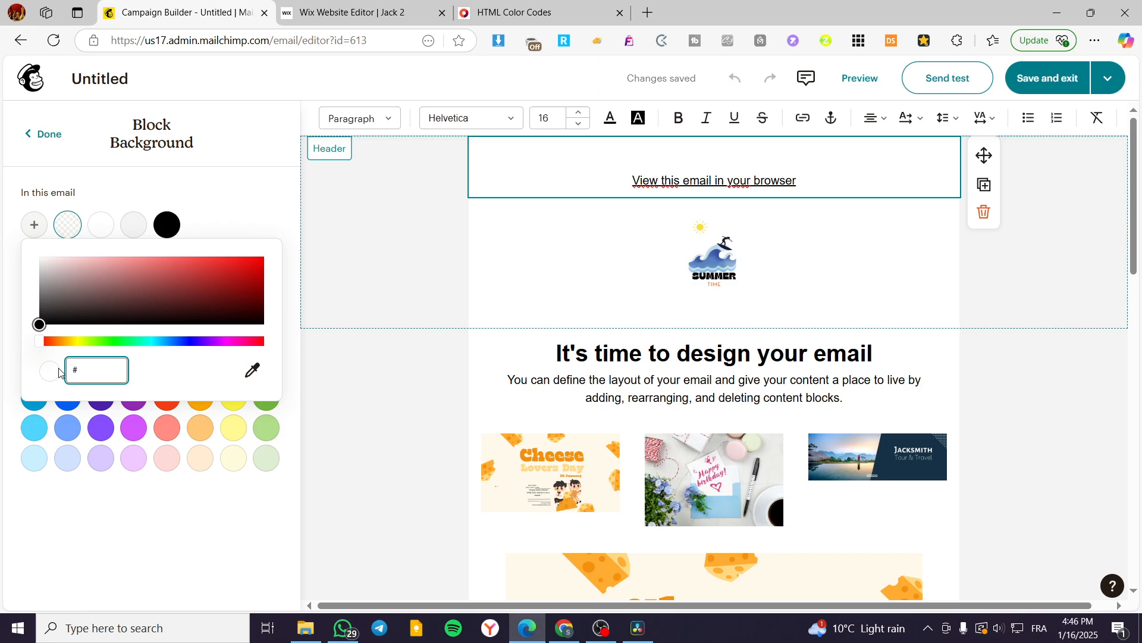
pyautogui.hotkey('ctrl', 'v')
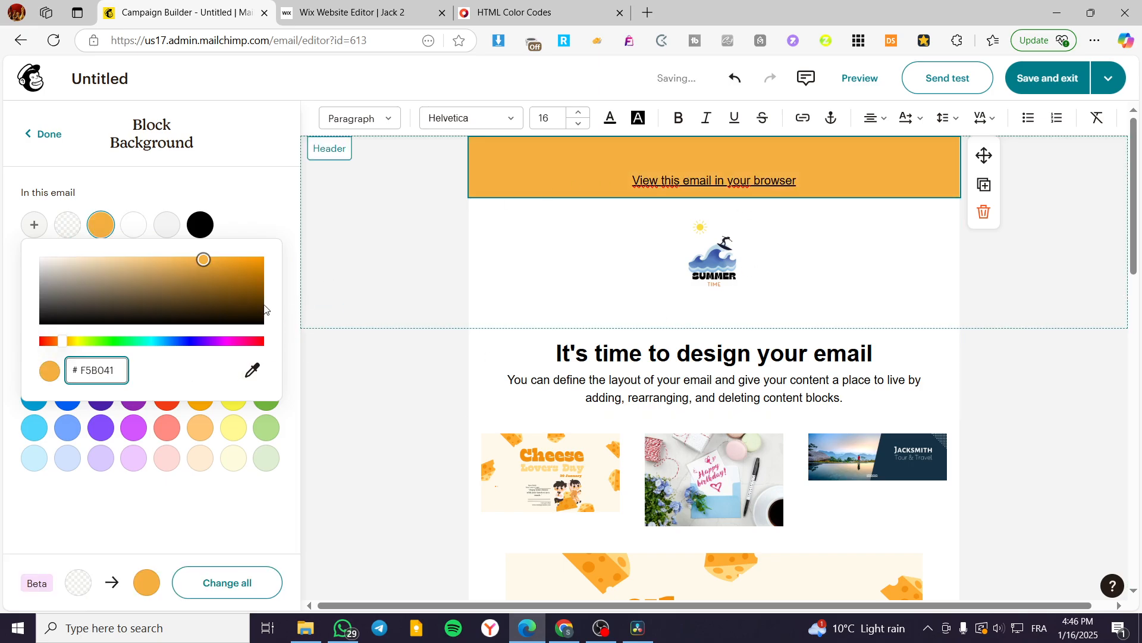
# Step: Left-align the Summer Time logo in the email header
pyautogui.click(344, 294)
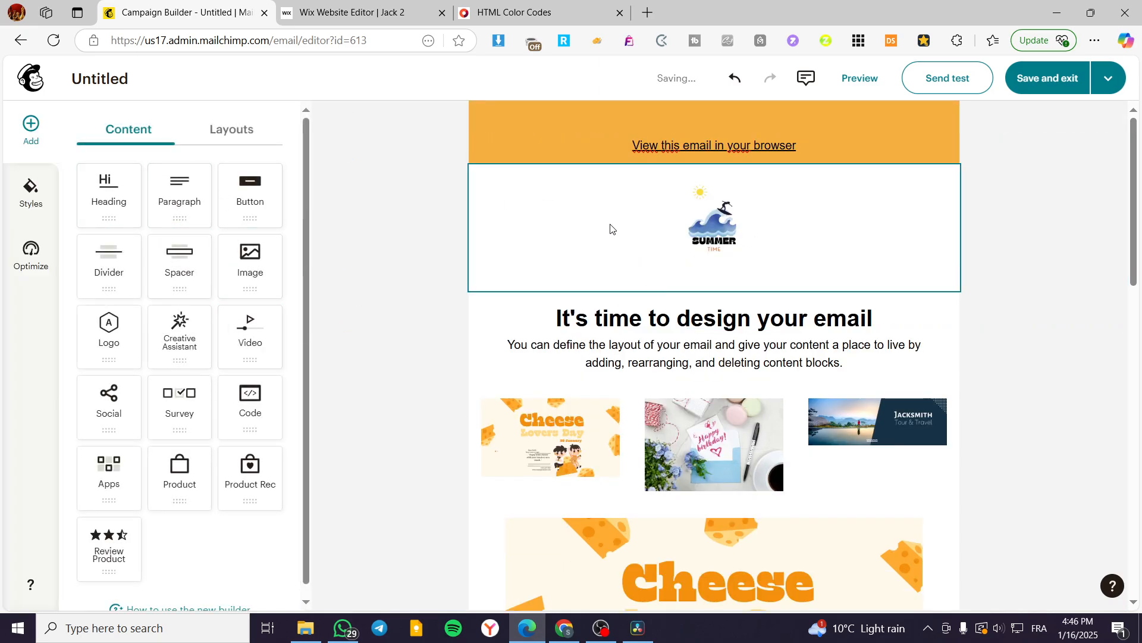
pyautogui.click(579, 270)
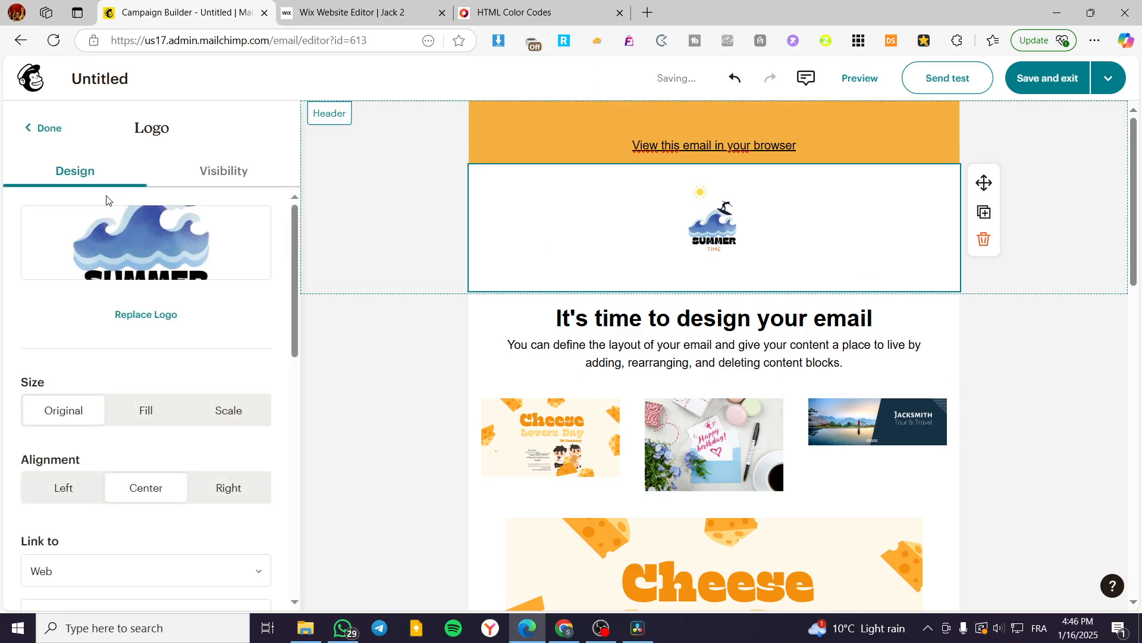
pyautogui.click(63, 486)
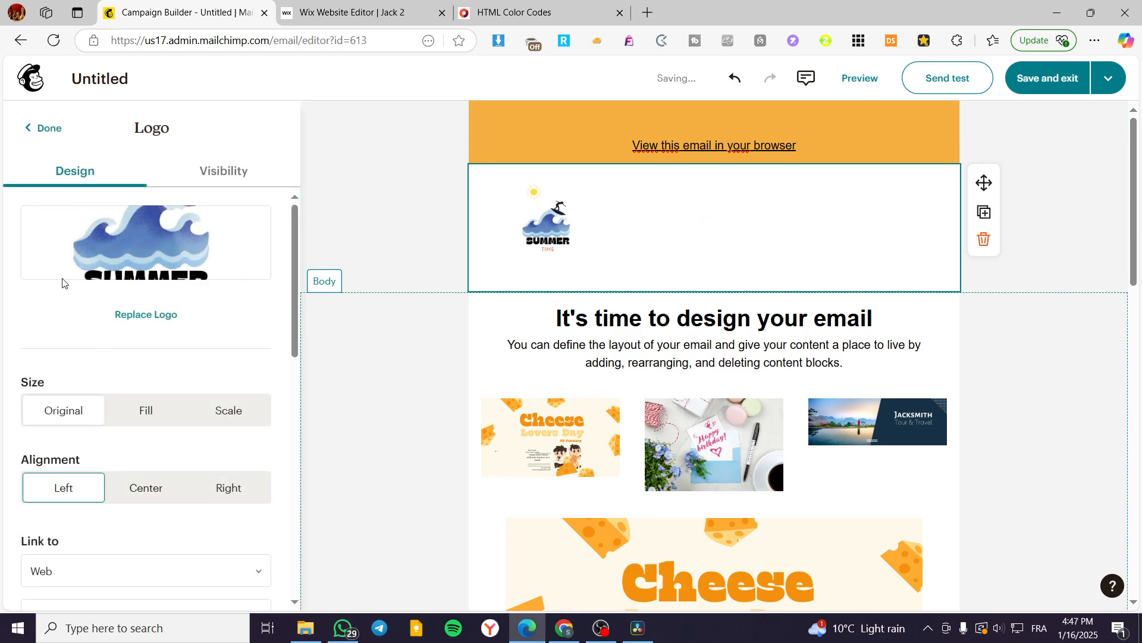
# Step: Set the header logo block's background to the custom color #F5B041
pyautogui.scroll(-8, 62, 283)
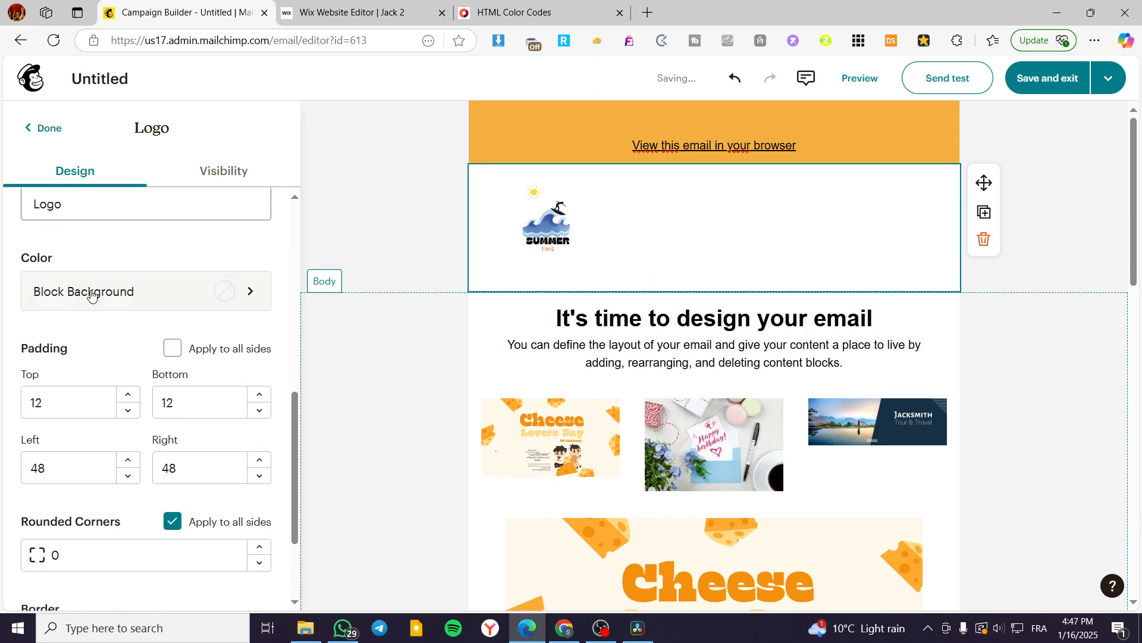
pyautogui.click(90, 293)
pyautogui.click(34, 224)
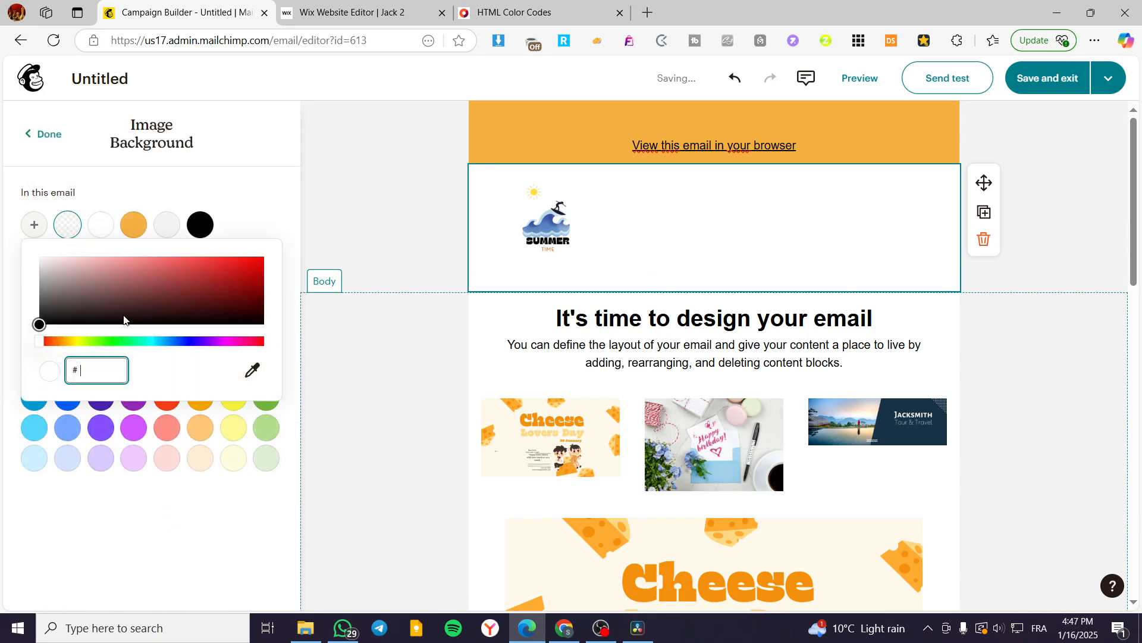
pyautogui.hotkey('ctrl', 'v')
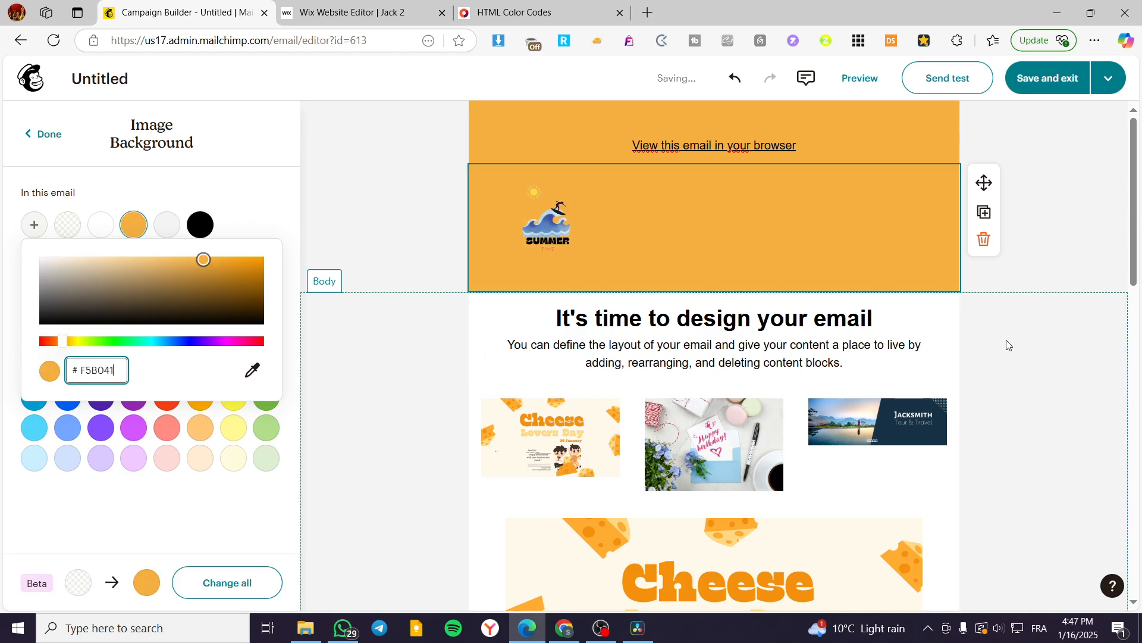
pyautogui.click(1036, 316)
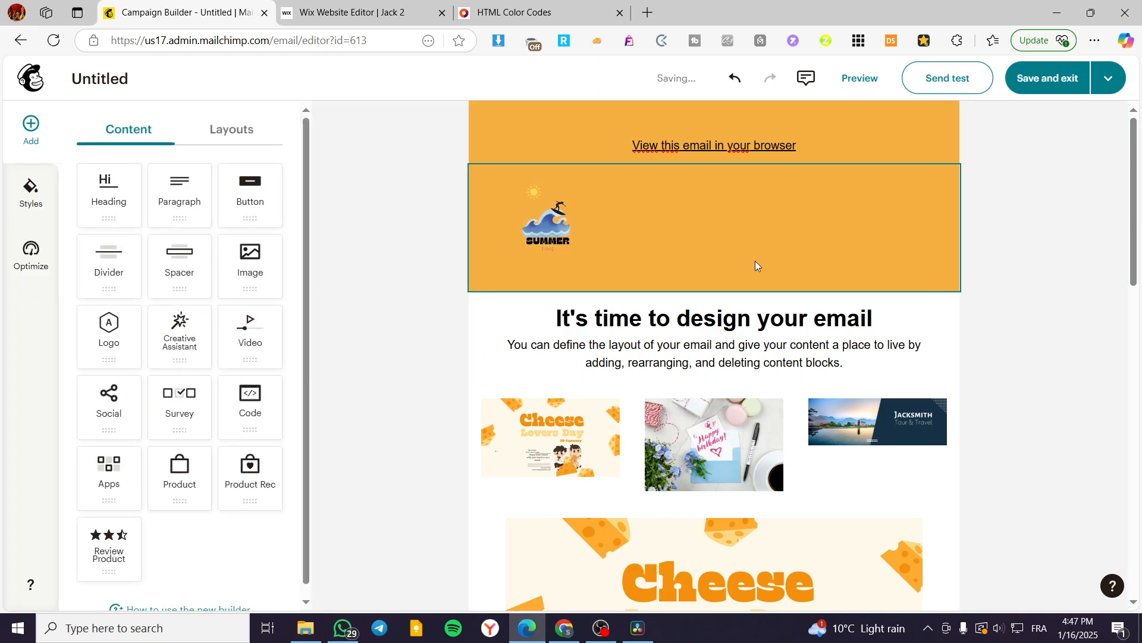
# Step: Set the background of the "It's time to design your email" text block to the custom color #F5B041
pyautogui.scroll(-3, 790, 238)
pyautogui.click(943, 217)
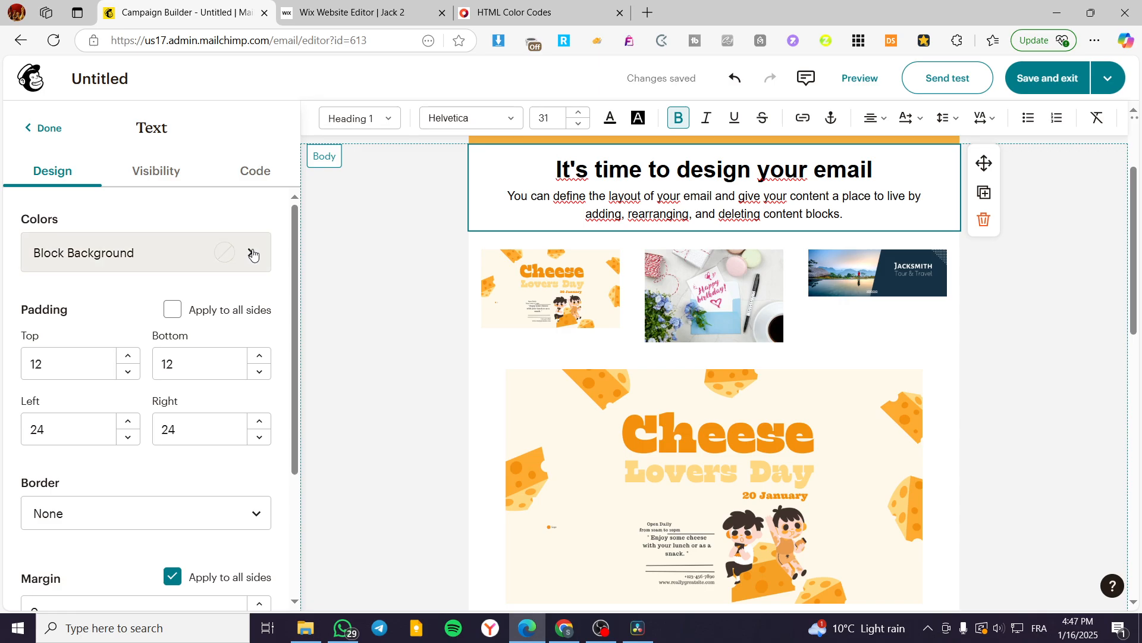
pyautogui.click(252, 254)
pyautogui.click(34, 224)
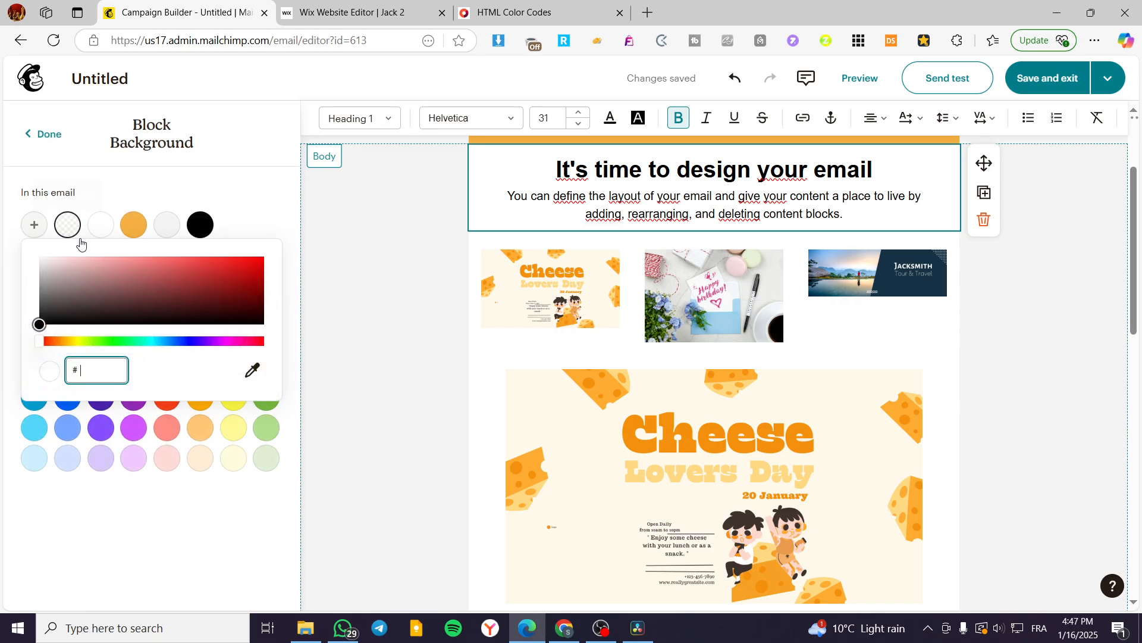
pyautogui.hotkey('ctrl', 'v')
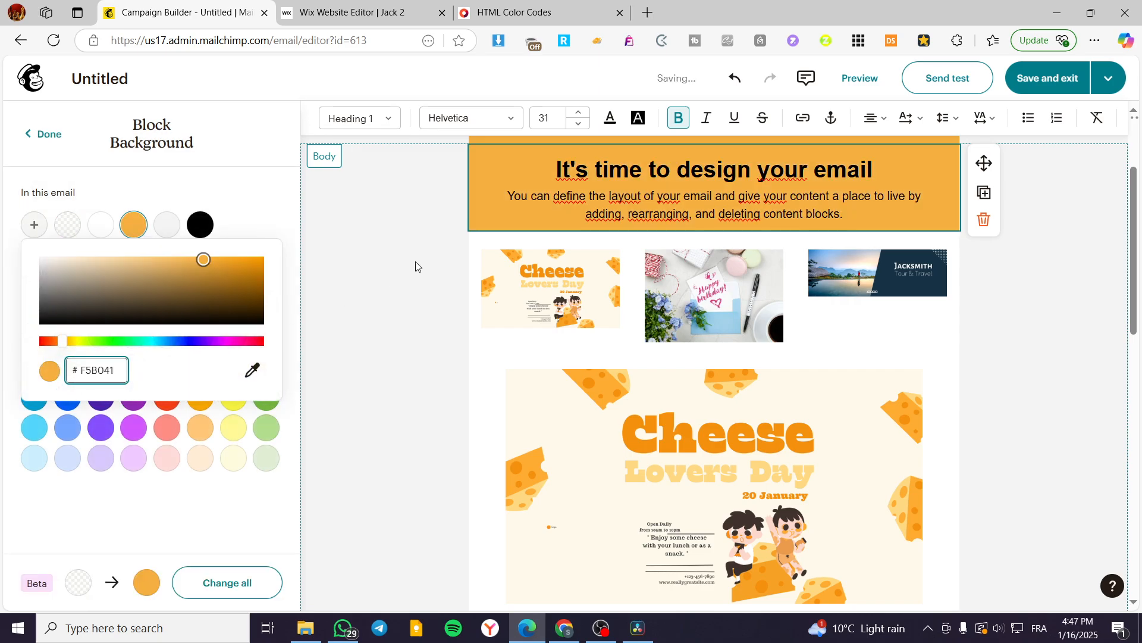
pyautogui.click(430, 290)
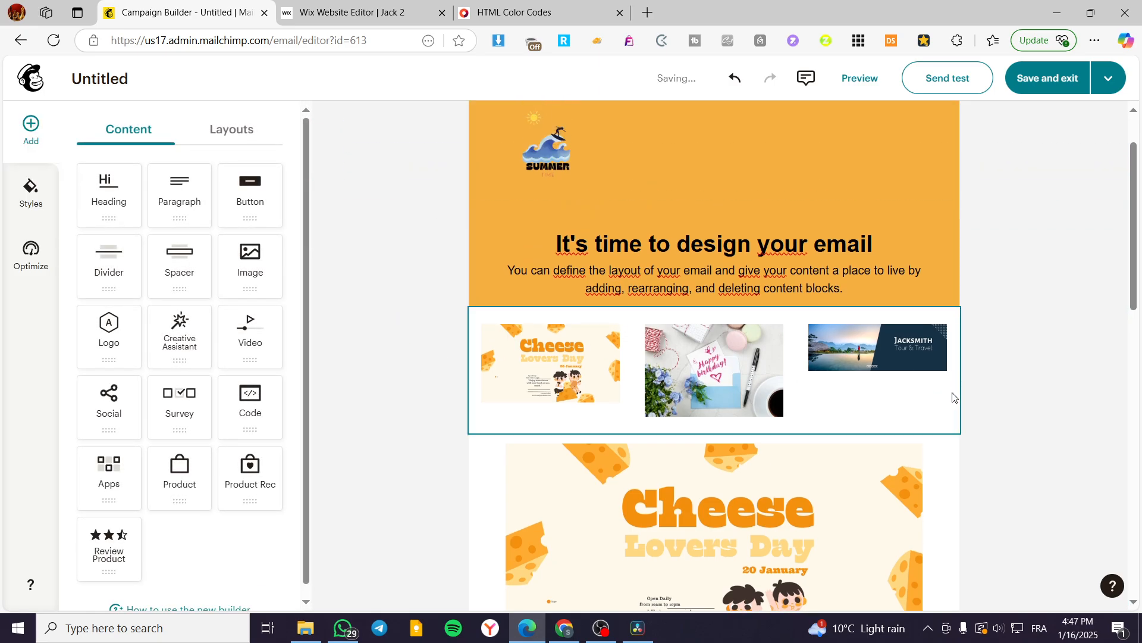
# Step: Set the layout background of the three-image row to the custom color #F5B041
pyautogui.click(952, 410)
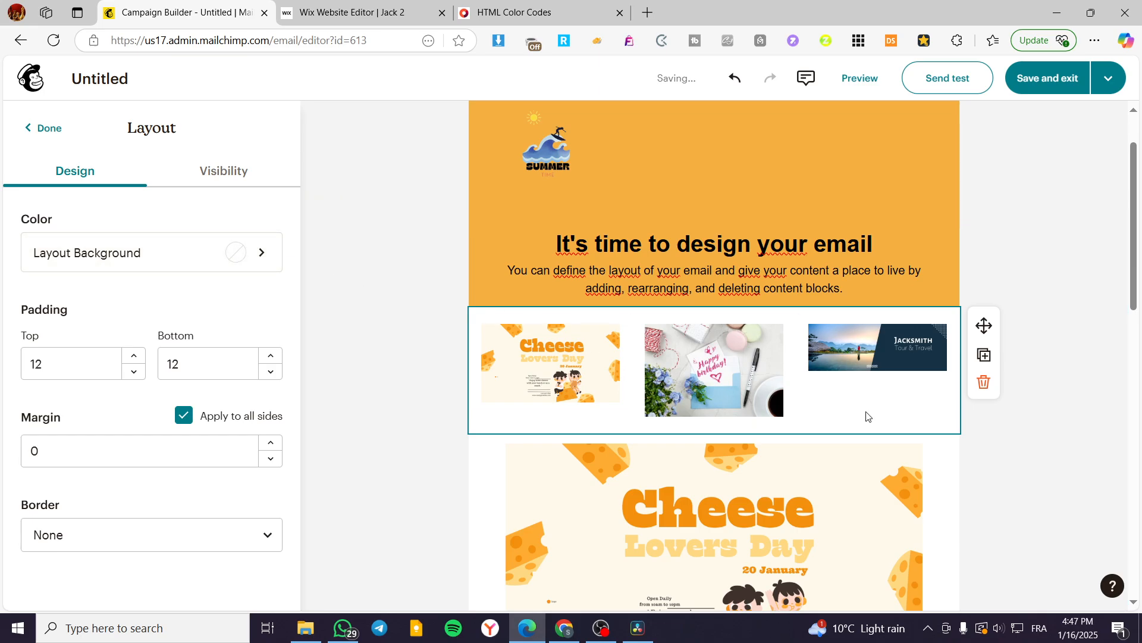
pyautogui.click(173, 263)
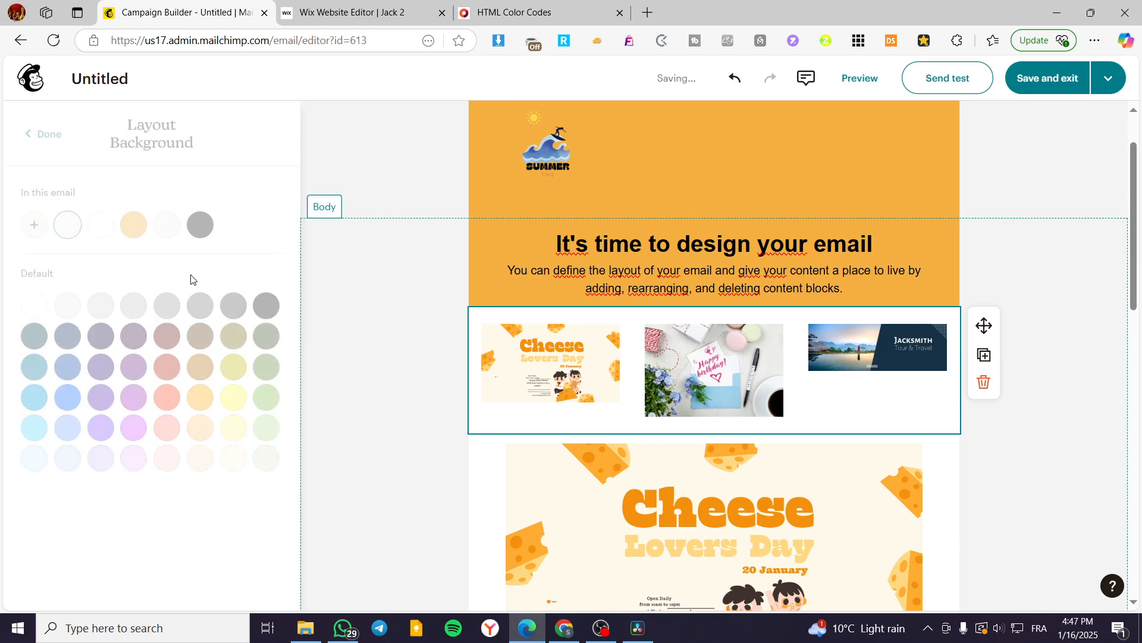
pyautogui.click(30, 236)
pyautogui.write('F5B041')
pyautogui.click(422, 398)
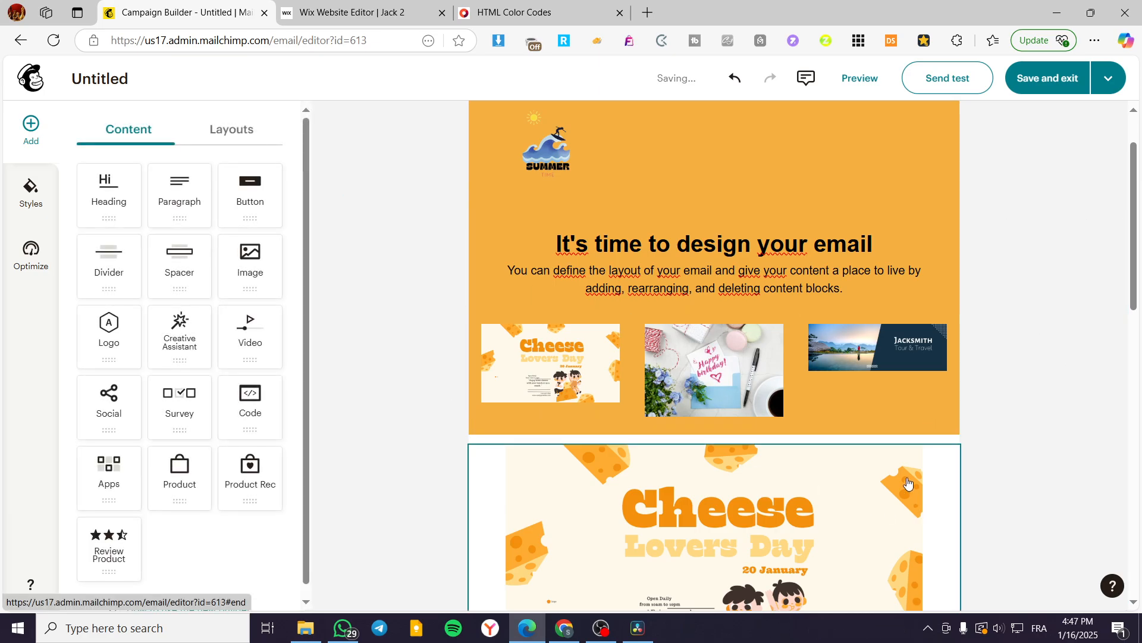
# Step: Set the block background of the large Cheese Lovers Day image to the custom color #F5B041
pyautogui.scroll(-2, 976, 458)
pyautogui.click(954, 390)
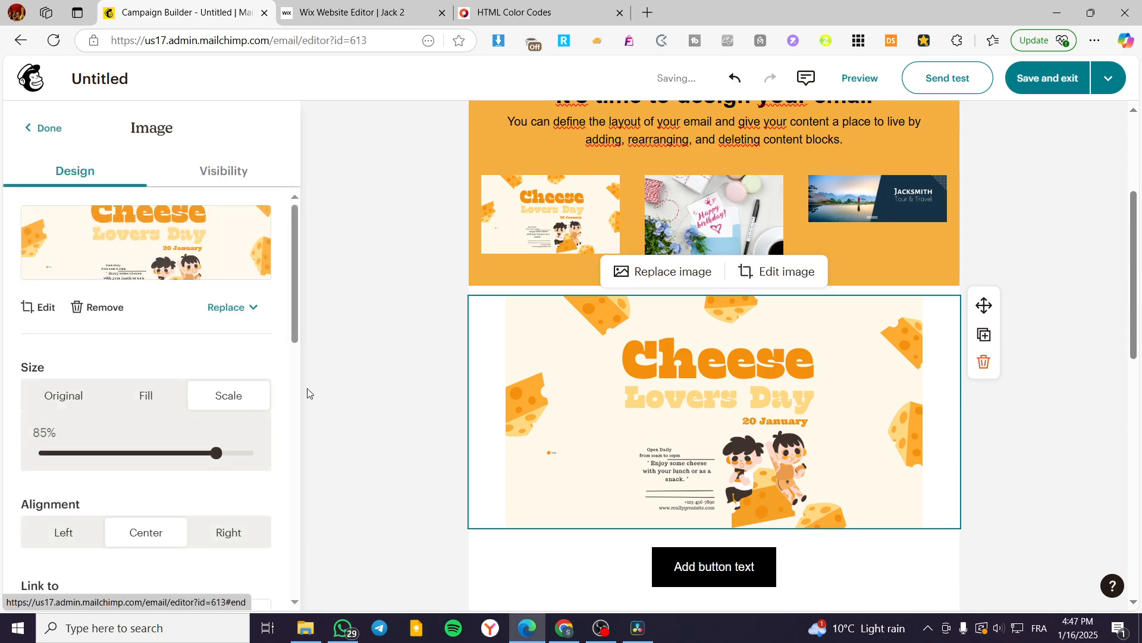
pyautogui.scroll(-8, 224, 395)
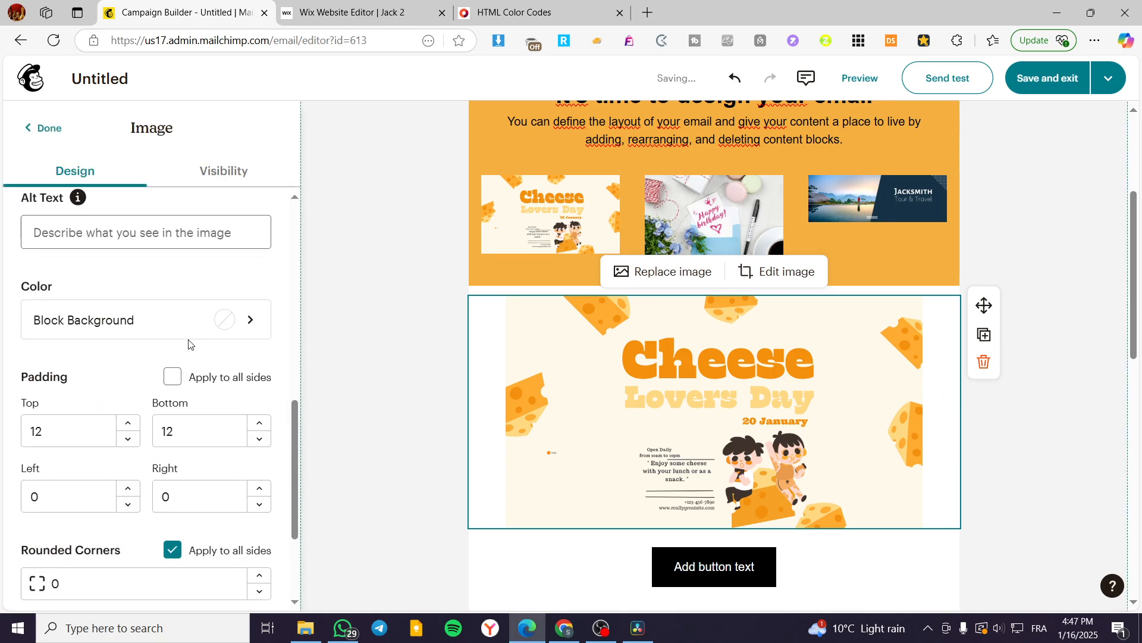
pyautogui.click(238, 329)
pyautogui.click(37, 226)
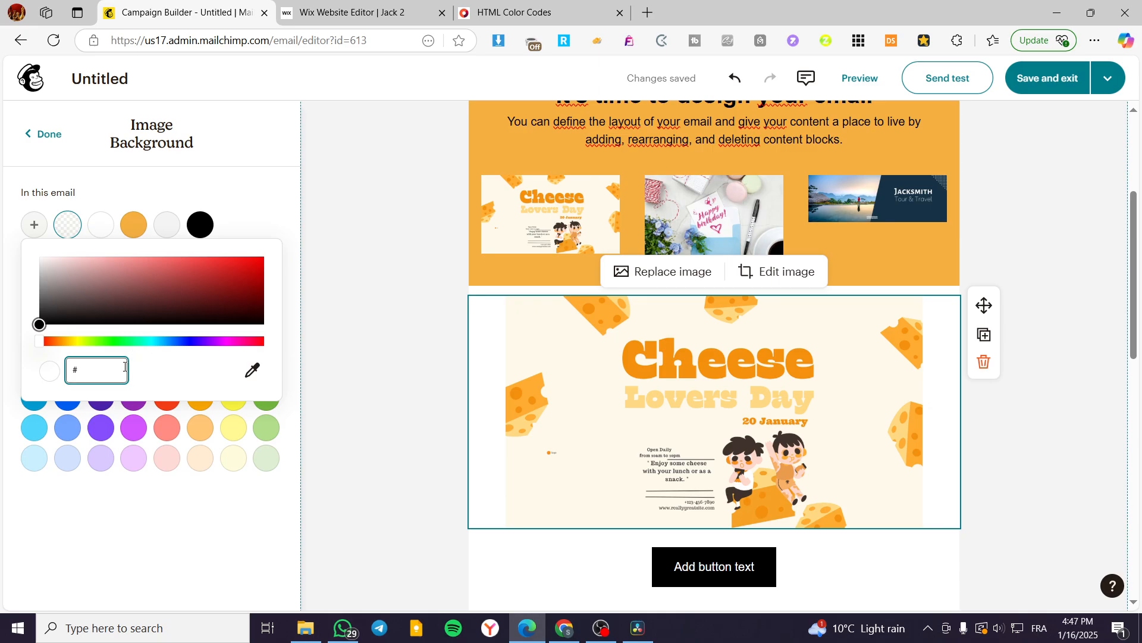
pyautogui.write('F5B041')
pyautogui.click(996, 443)
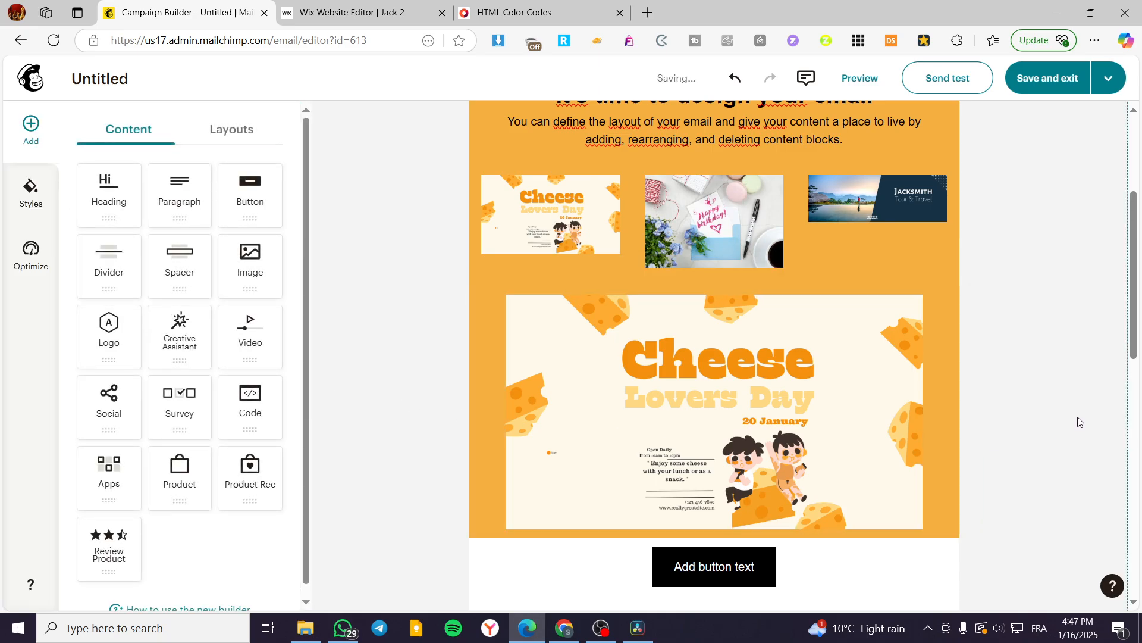
# Step: Set the block background behind the "Add button text" button to the custom color #F5B041
pyautogui.scroll(-4, 1080, 421)
pyautogui.click(910, 365)
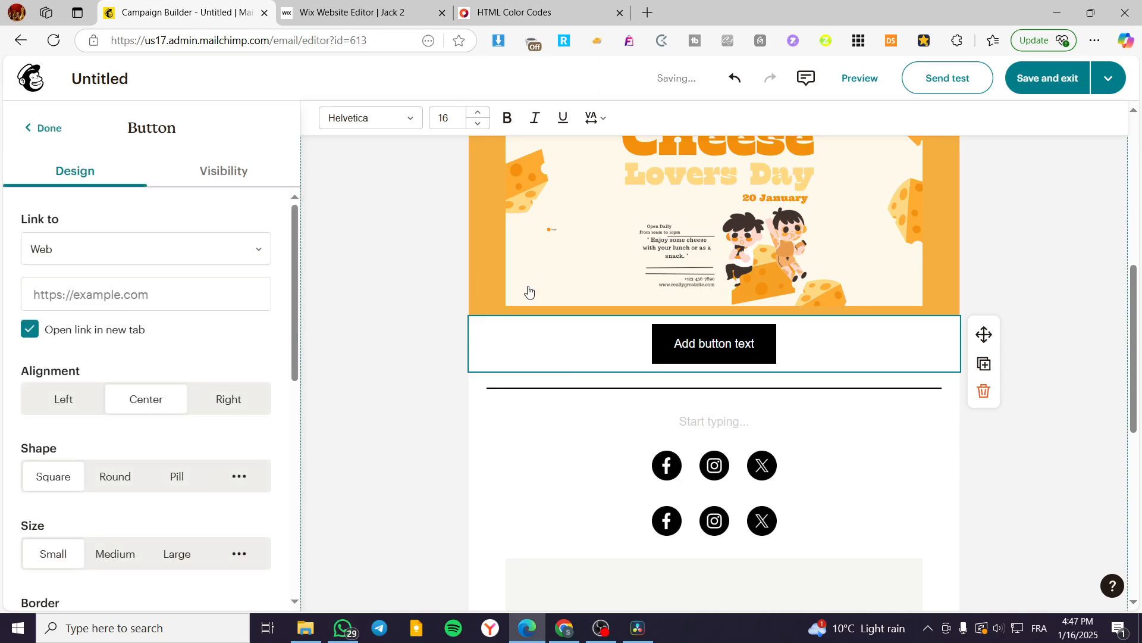
pyautogui.scroll(-5, 235, 307)
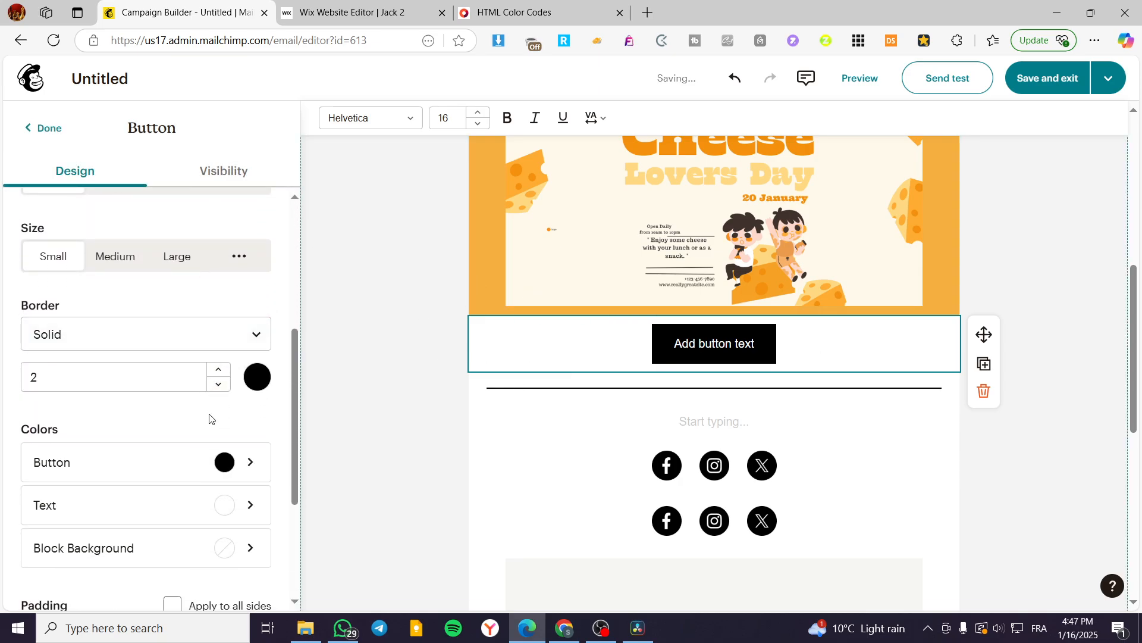
pyautogui.scroll(5, 208, 416)
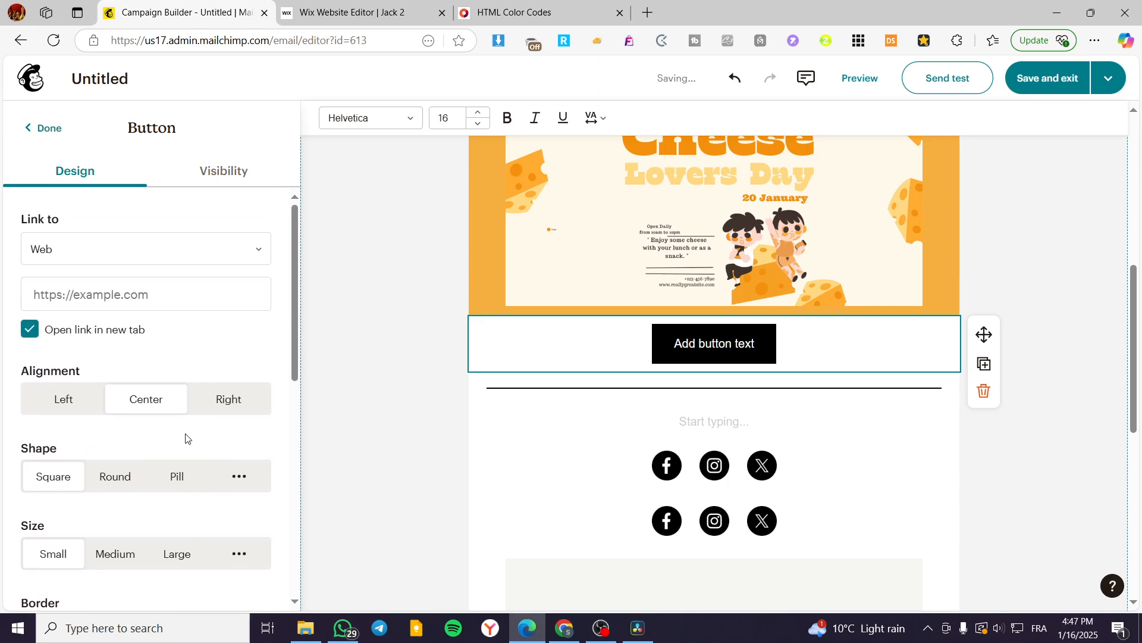
pyautogui.scroll(-8, 185, 439)
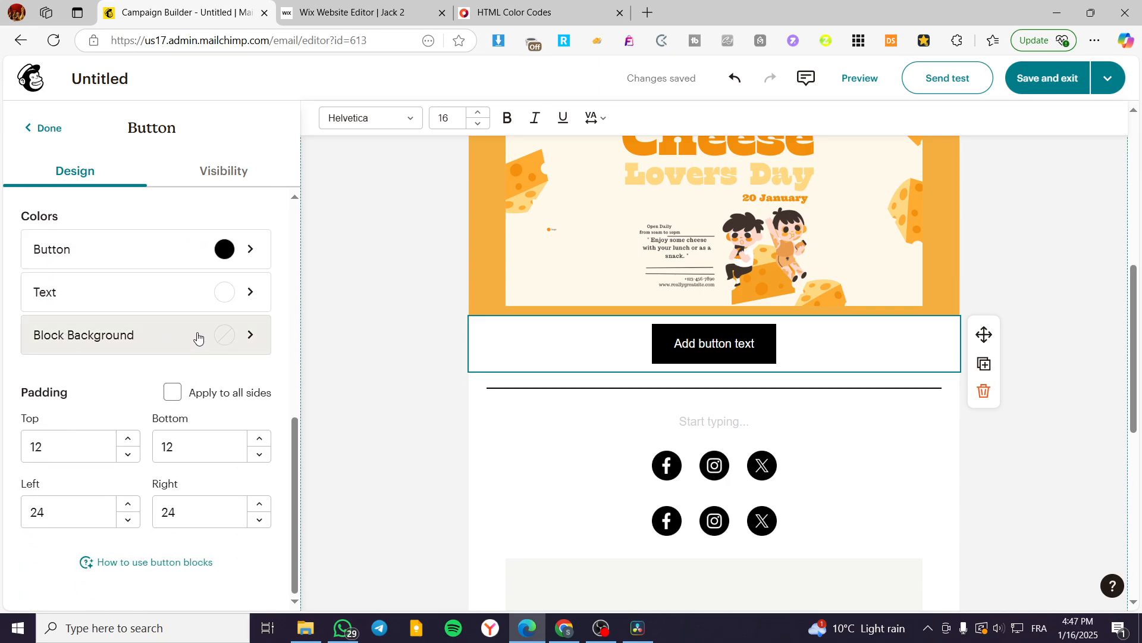
pyautogui.click(198, 337)
pyautogui.click(34, 224)
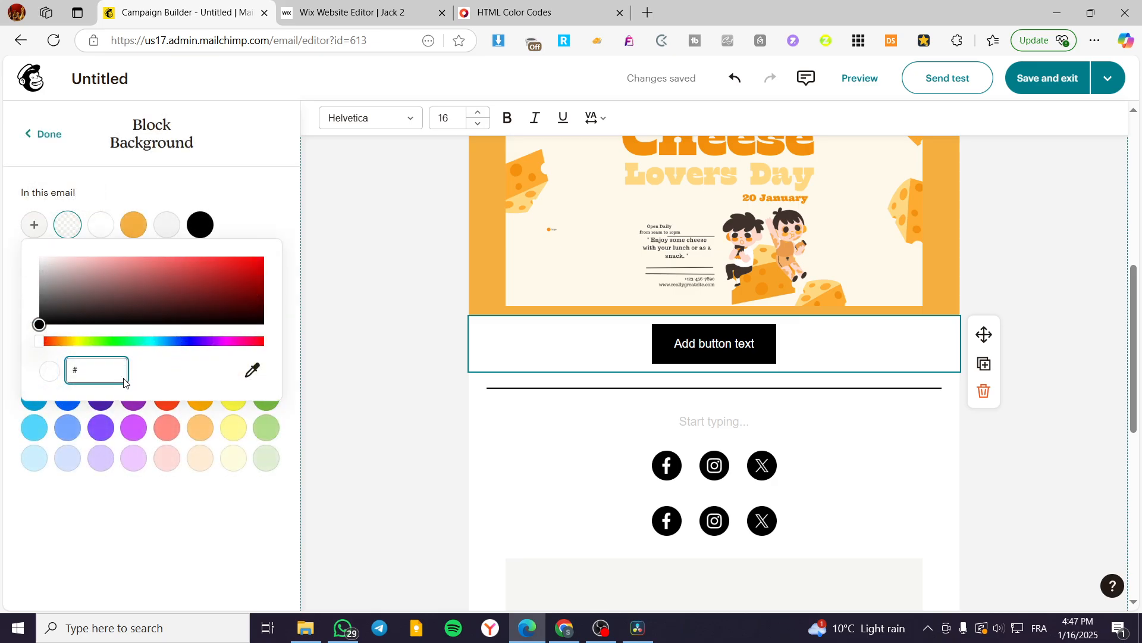
pyautogui.write('F5B041')
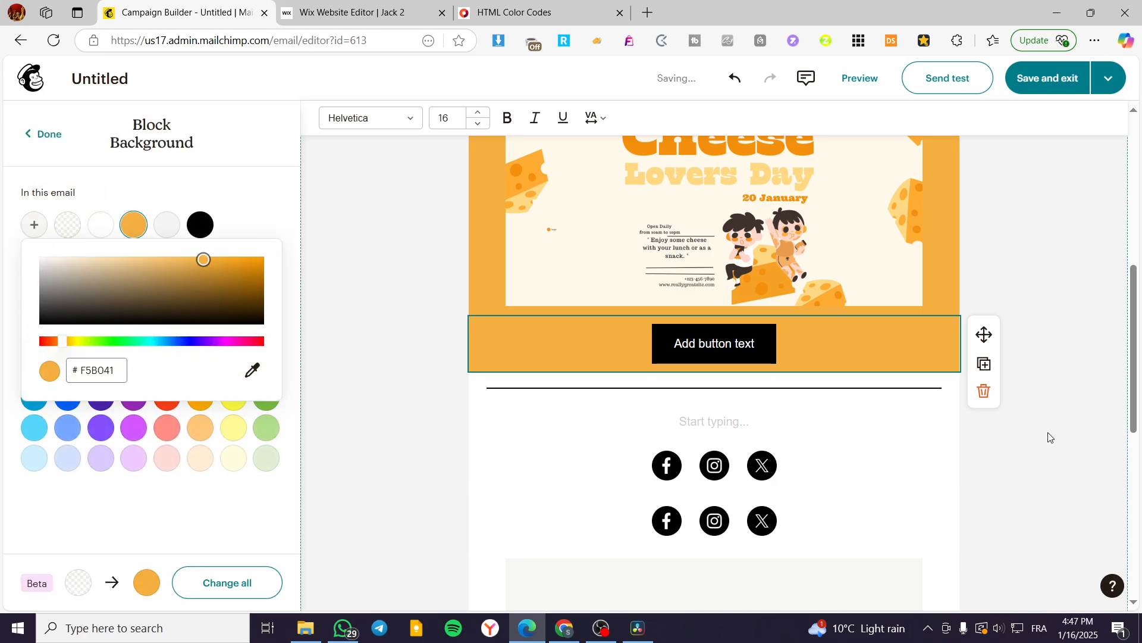
pyautogui.click(1049, 438)
# Step: Change the border color of the "Add button text" button to #F5B041
pyautogui.click(860, 352)
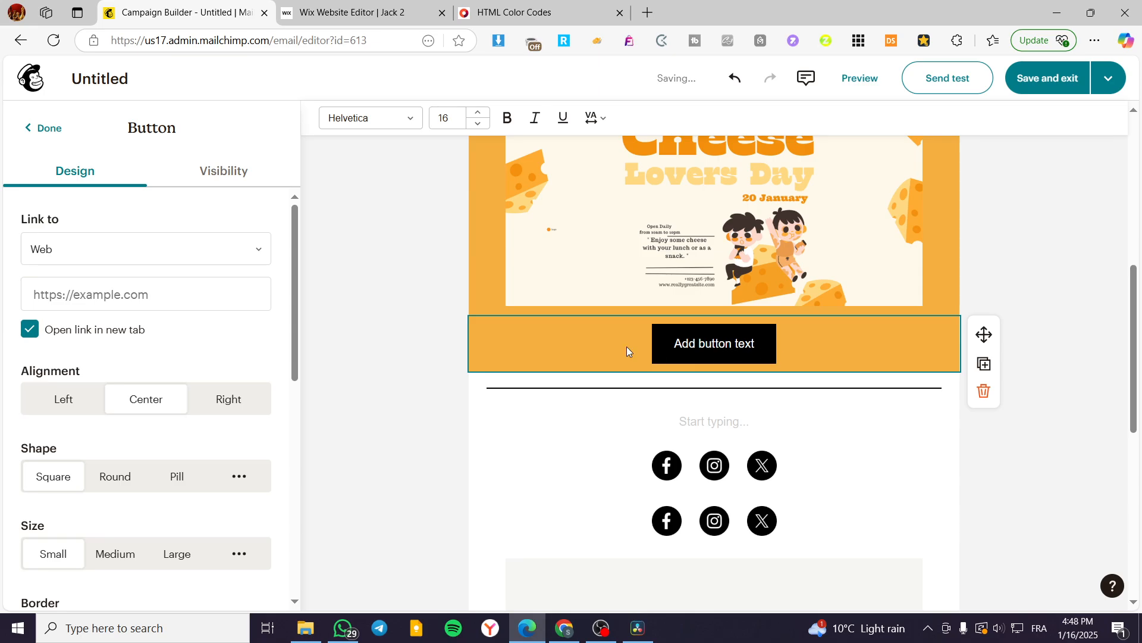
pyautogui.scroll(-6, 208, 372)
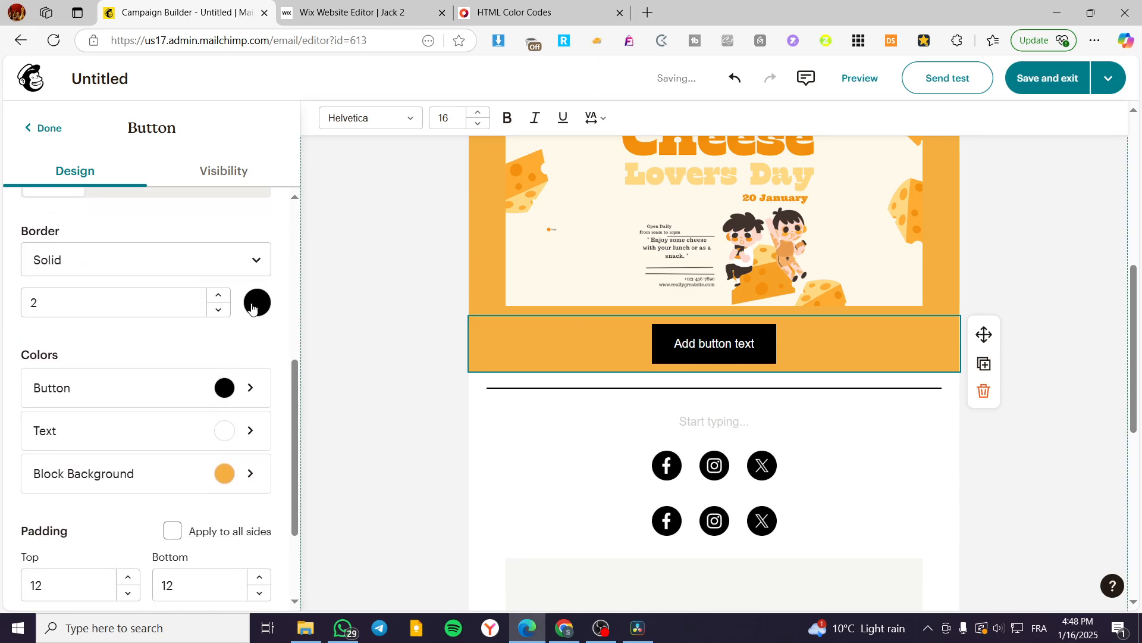
pyautogui.click(252, 305)
pyautogui.click(34, 206)
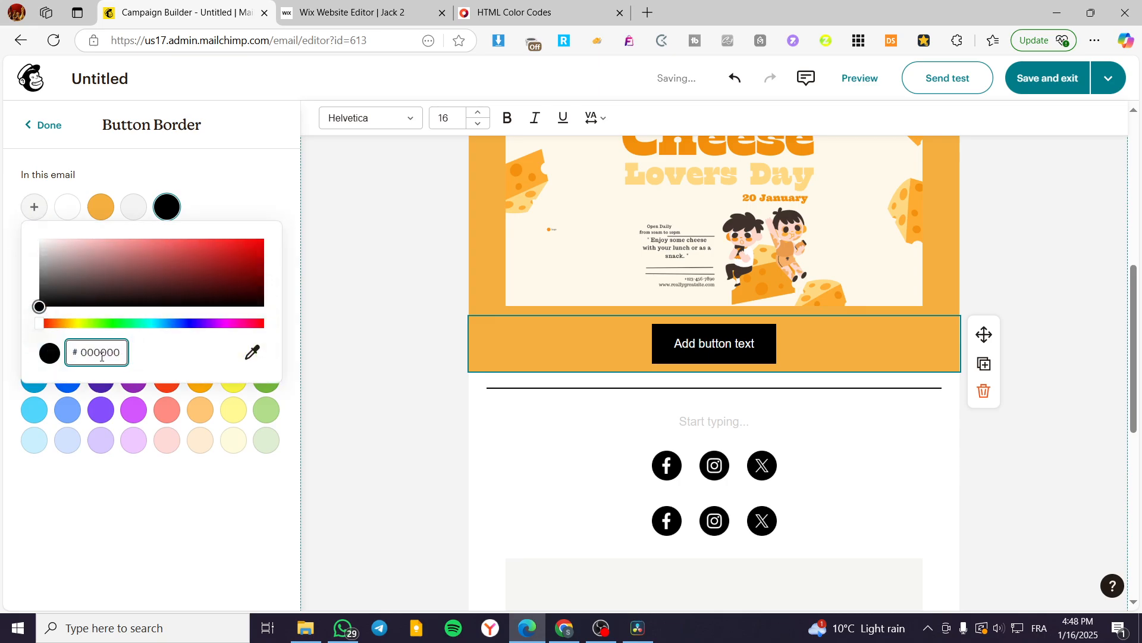
pyautogui.write('F5B041')
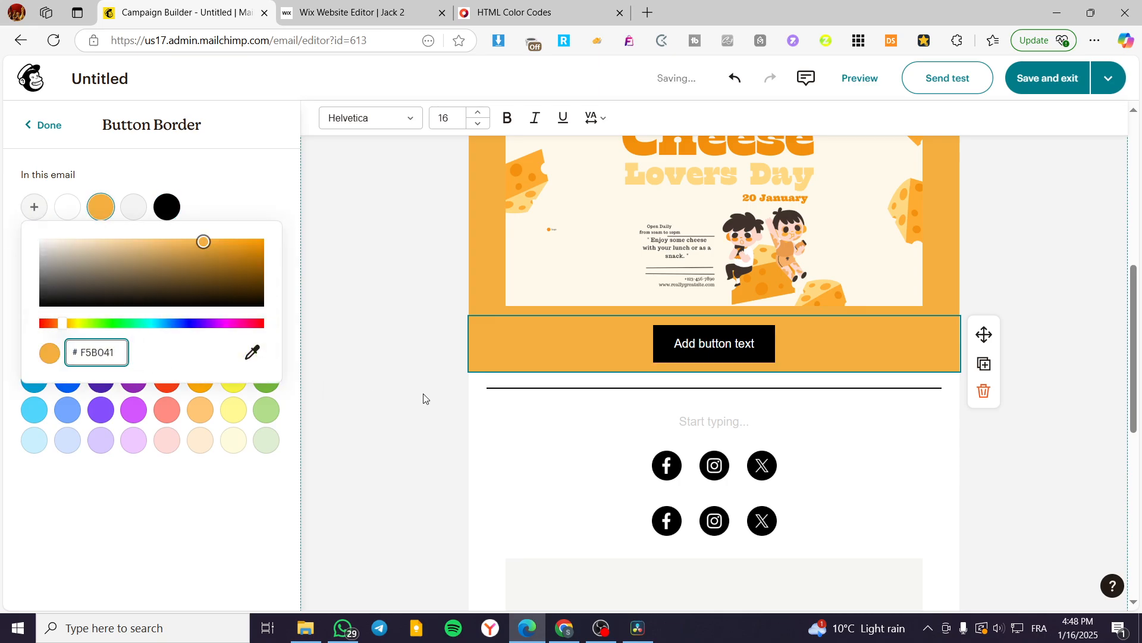
pyautogui.click(327, 380)
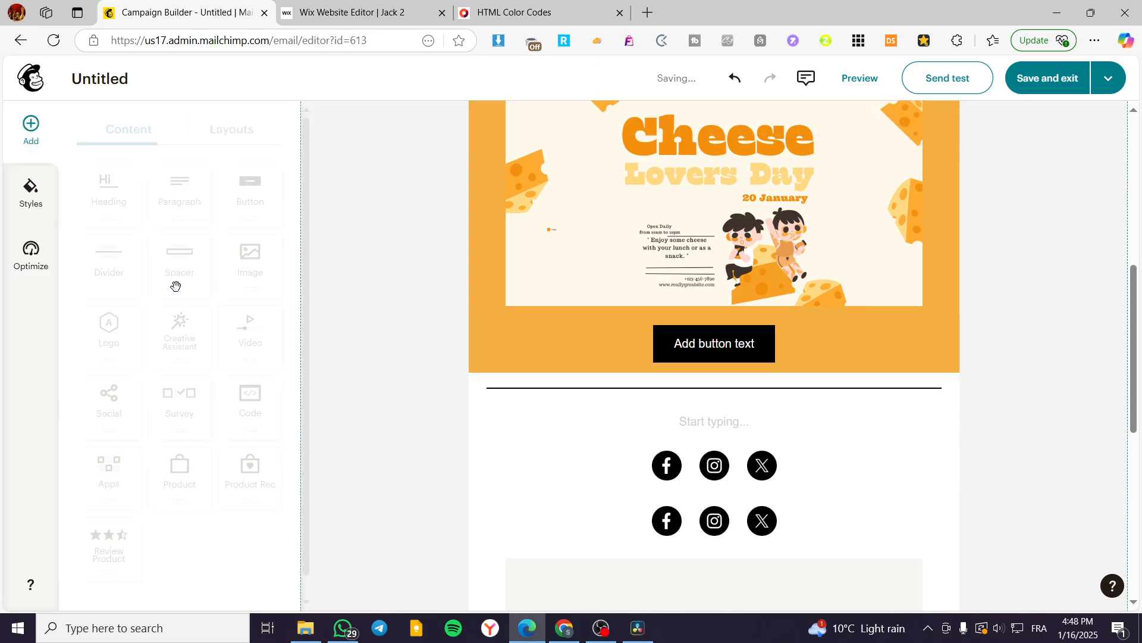
# Step: Change the fill color of the "Add button text" button to #F5B041
pyautogui.click(703, 331)
pyautogui.scroll(-5, 191, 398)
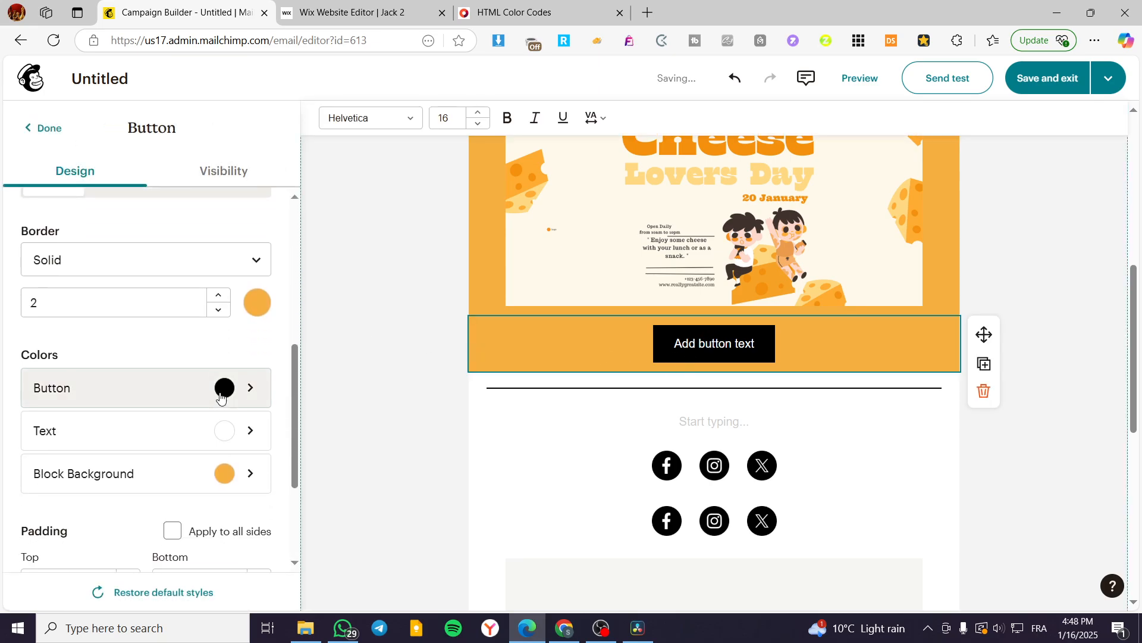
pyautogui.click(220, 390)
pyautogui.click(33, 206)
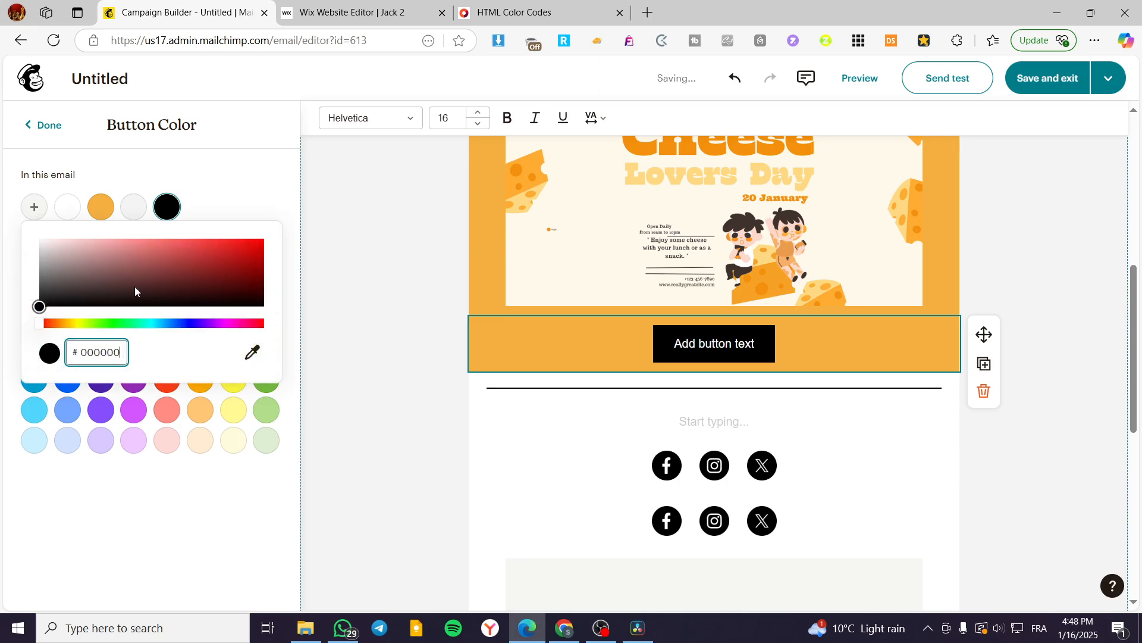
pyautogui.doubleClick(103, 352)
pyautogui.write('F5B041')
pyautogui.click(389, 404)
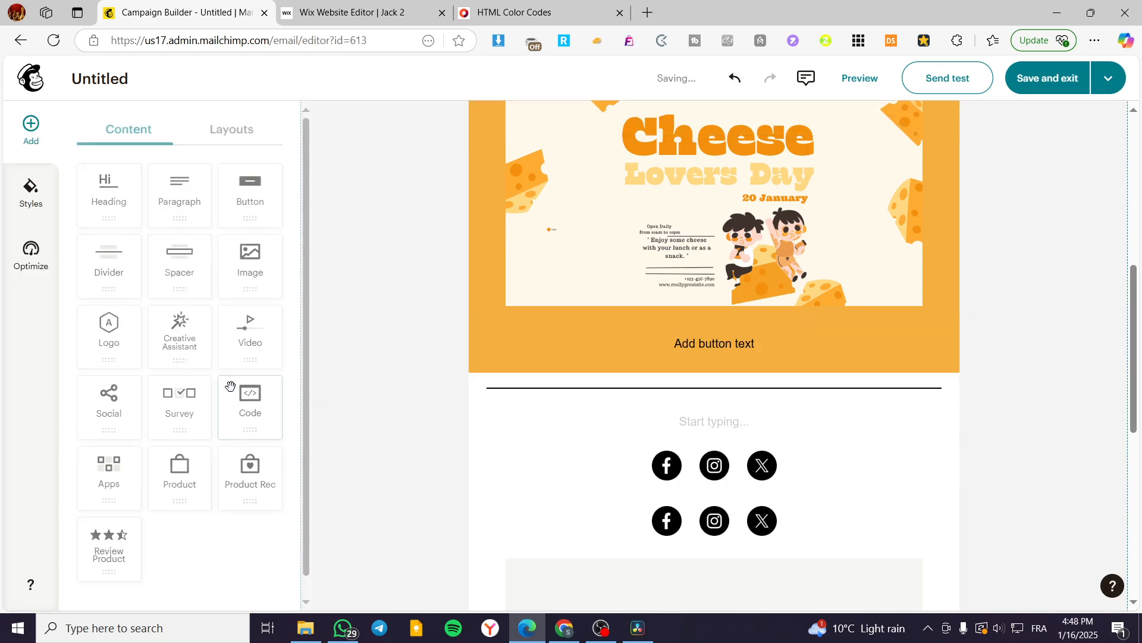
# Step: Set the block background behind the "Add button text" button to the default white swatch
pyautogui.click(685, 347)
pyautogui.scroll(-8, 230, 421)
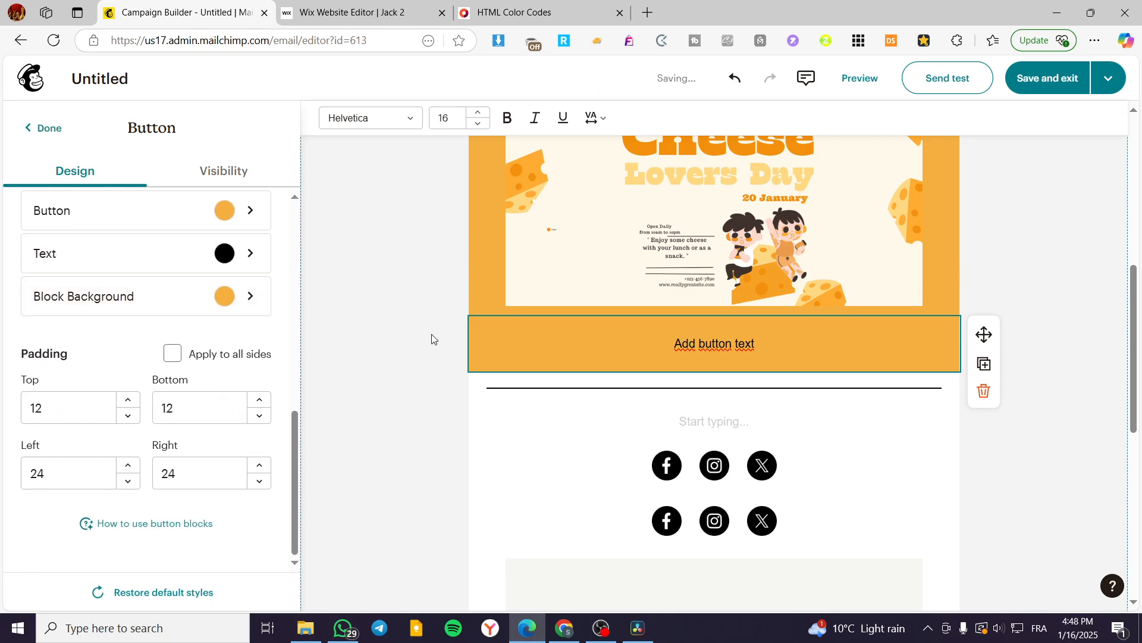
pyautogui.scroll(-5, 432, 339)
pyautogui.scroll(4, 211, 454)
pyautogui.scroll(-3, 213, 454)
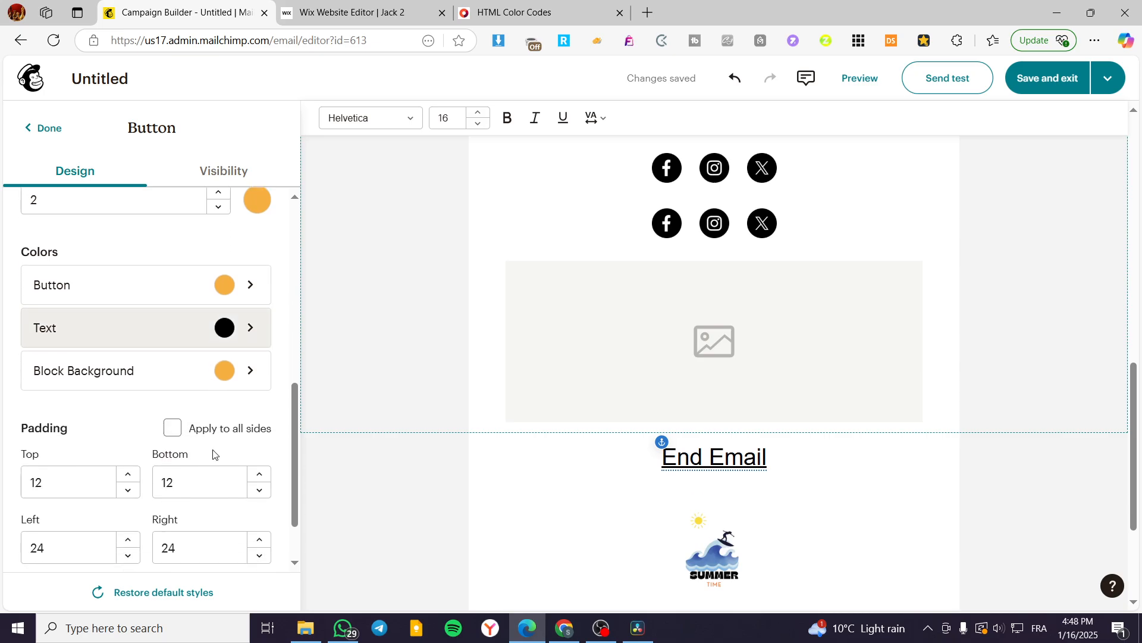
pyautogui.click(230, 380)
pyautogui.click(35, 306)
pyautogui.scroll(7, 714, 502)
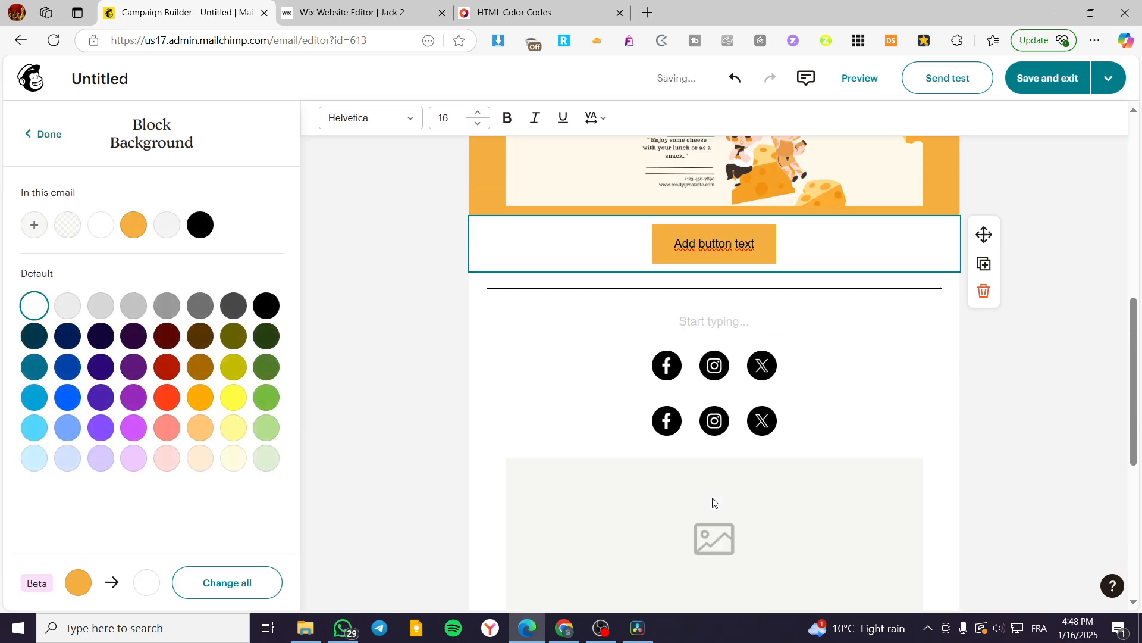
# Step: Set the block background of the empty text block below the divider to the custom color #F5B041
pyautogui.click(1064, 419)
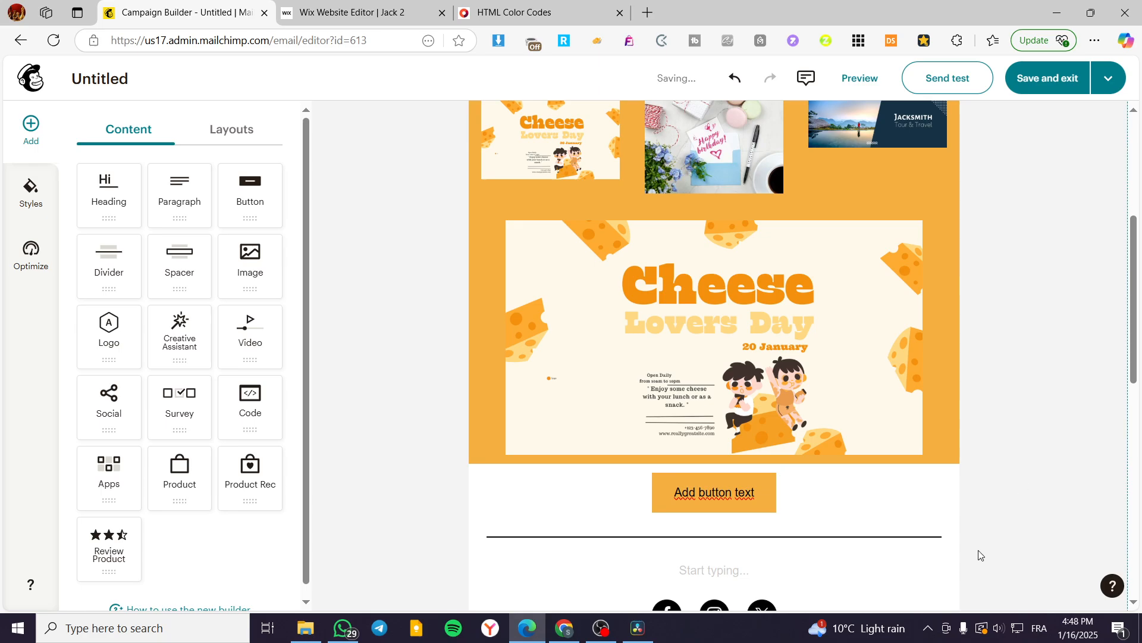
pyautogui.scroll(-3, 756, 470)
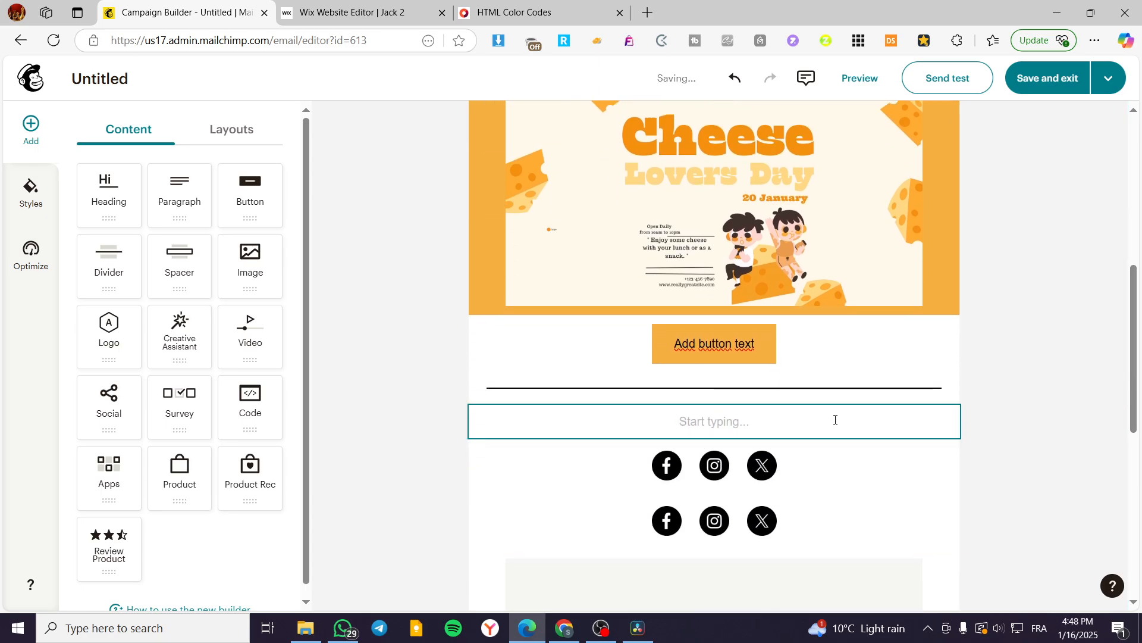
pyautogui.click(835, 420)
pyautogui.click(243, 249)
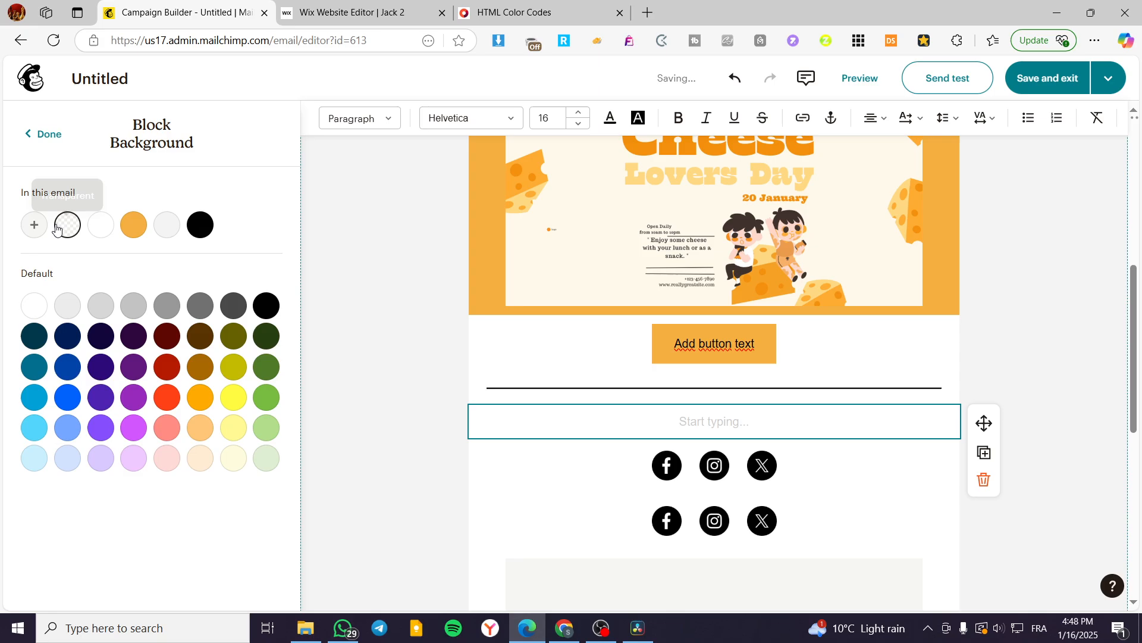
pyautogui.click(34, 224)
pyautogui.write('F5B041')
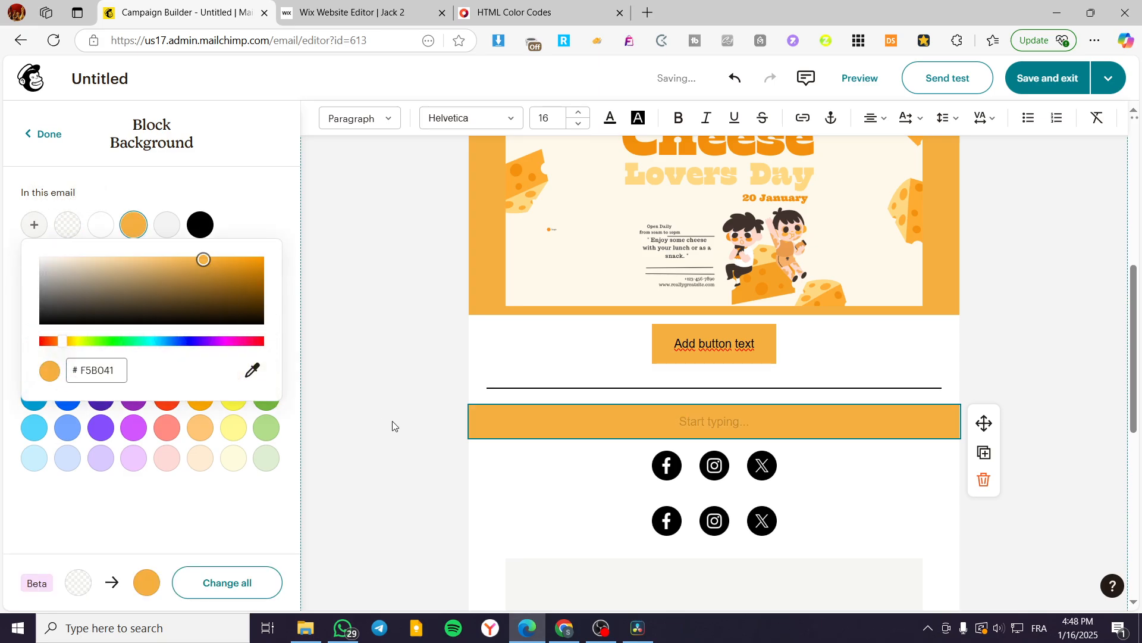
pyautogui.click(392, 426)
# Step: Delete the duplicate social icons block and set the remaining social block's background to #F5B041
pyautogui.click(581, 470)
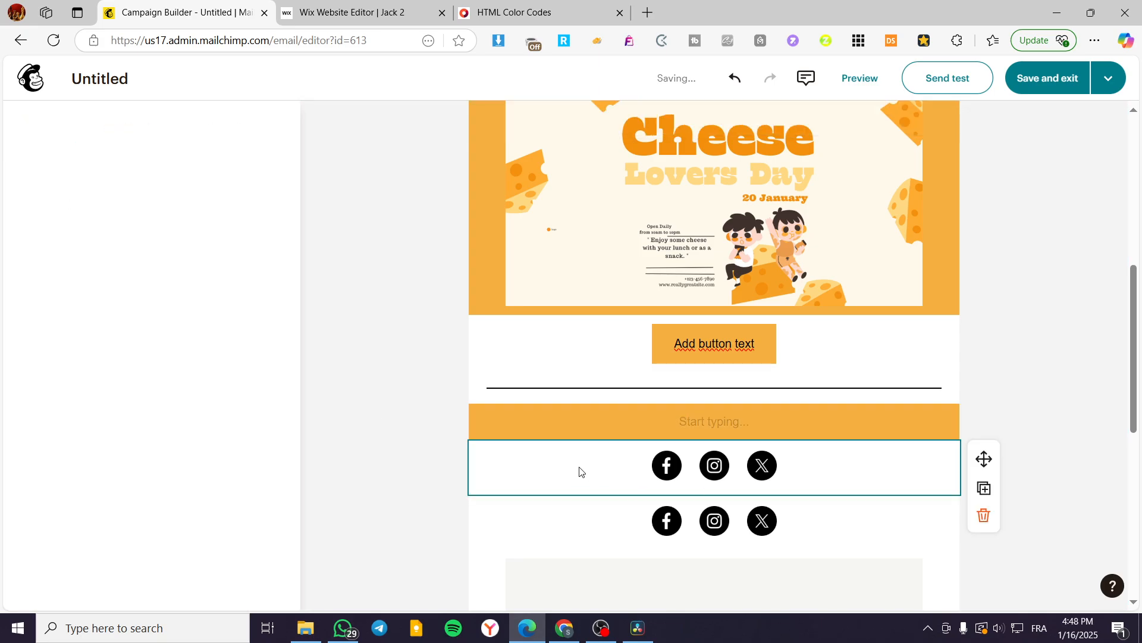
pyautogui.click(983, 515)
pyautogui.click(905, 467)
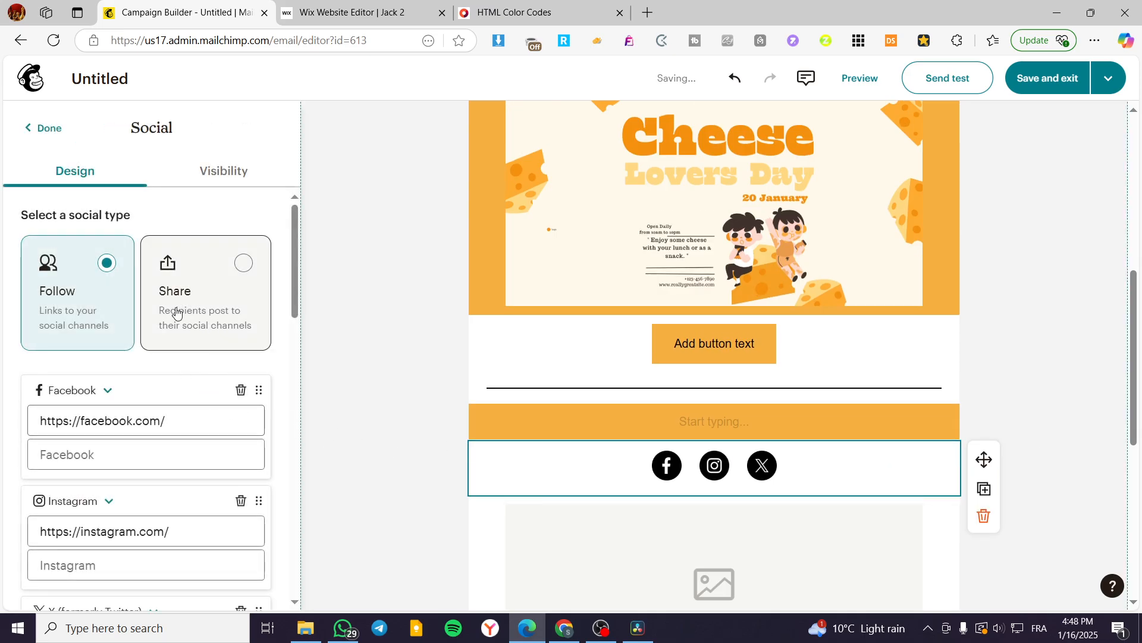
pyautogui.scroll(-10, 177, 312)
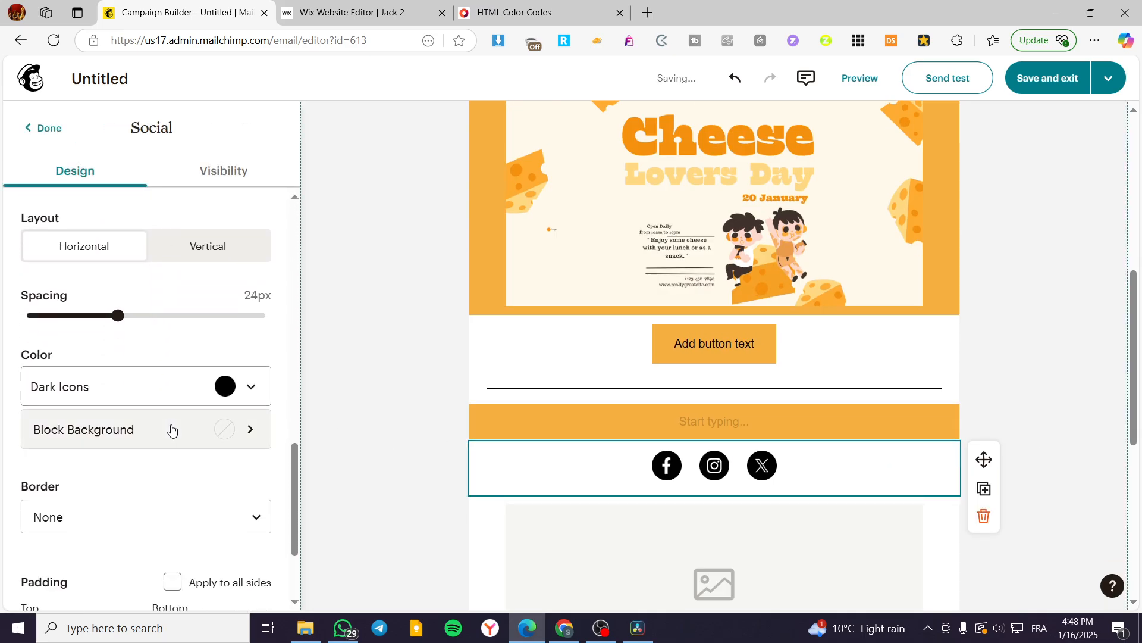
pyautogui.click(194, 428)
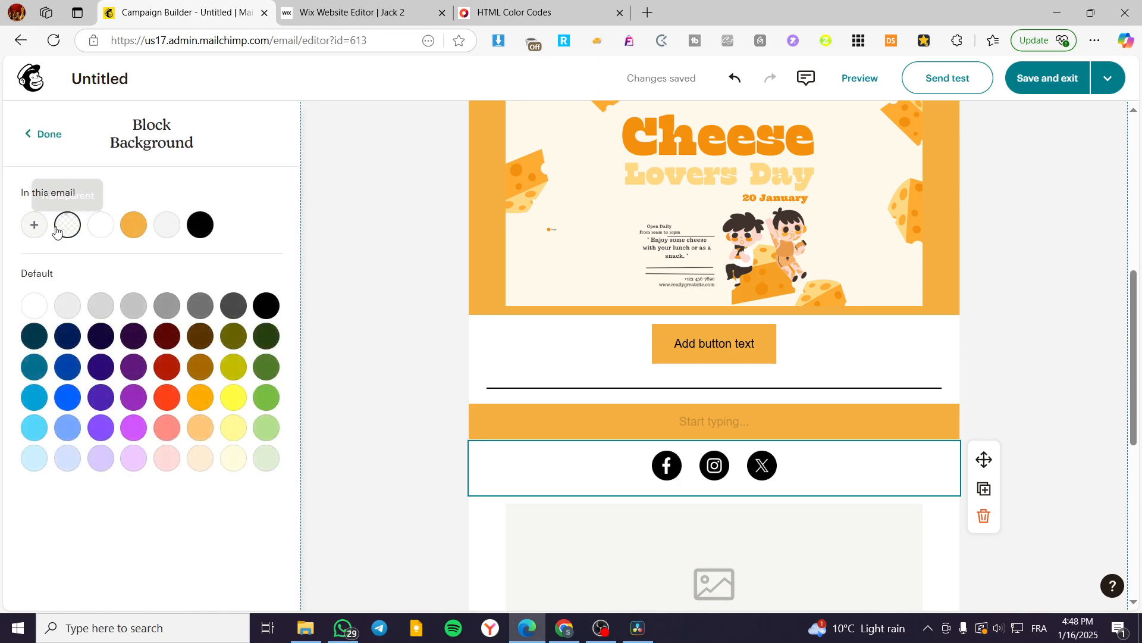
pyautogui.click(36, 226)
pyautogui.click(103, 373)
pyautogui.write('F5B041')
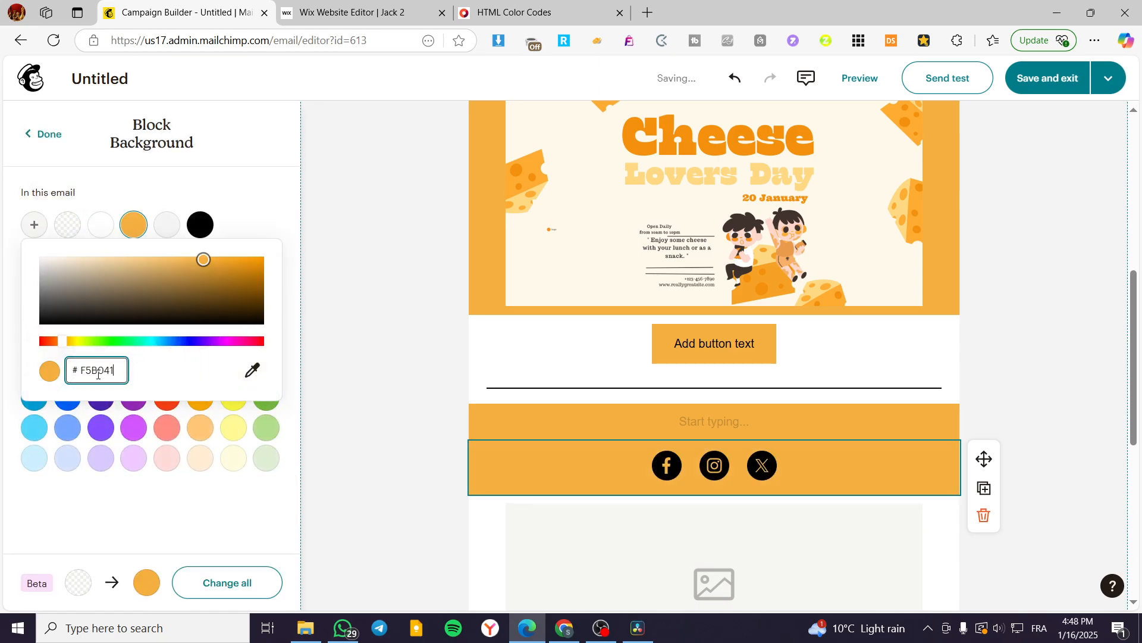
pyautogui.click(341, 420)
# Step: Set the layout background of the footer containing the logo and copyright text to #F5B041
pyautogui.scroll(-7, 1018, 493)
pyautogui.scroll(6, 783, 572)
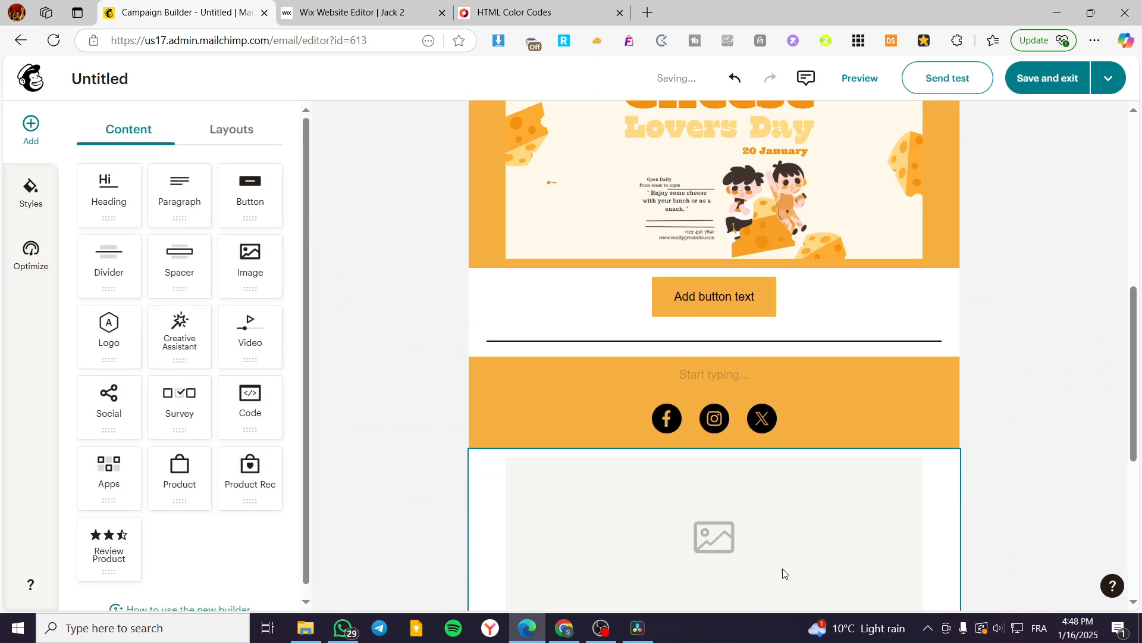
pyautogui.scroll(-8, 783, 573)
pyautogui.click(899, 449)
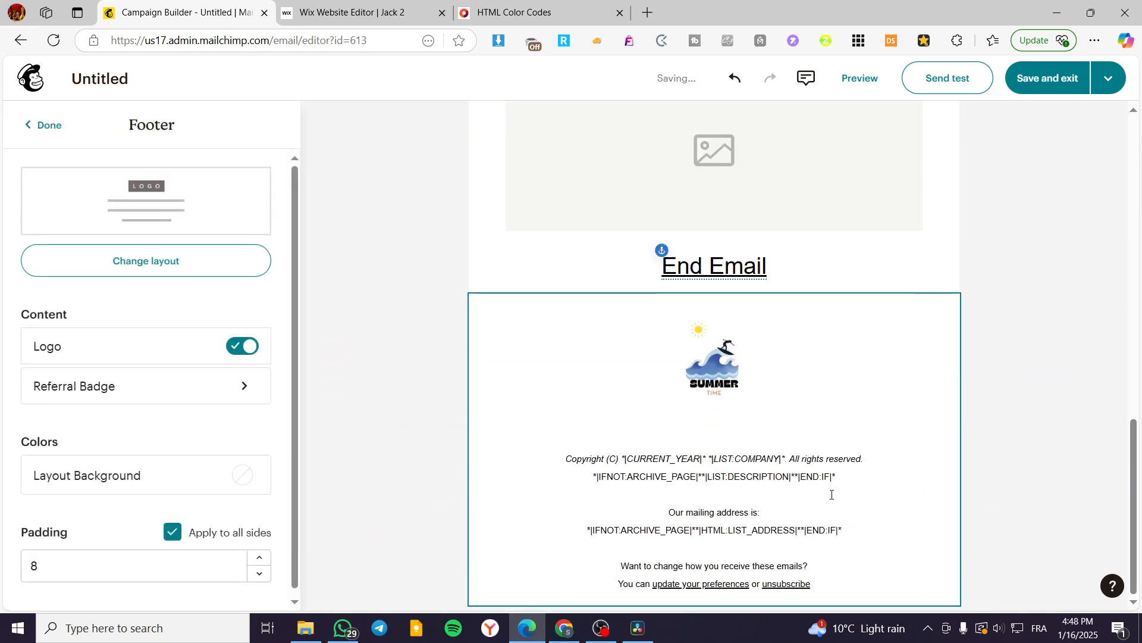
pyautogui.click(238, 474)
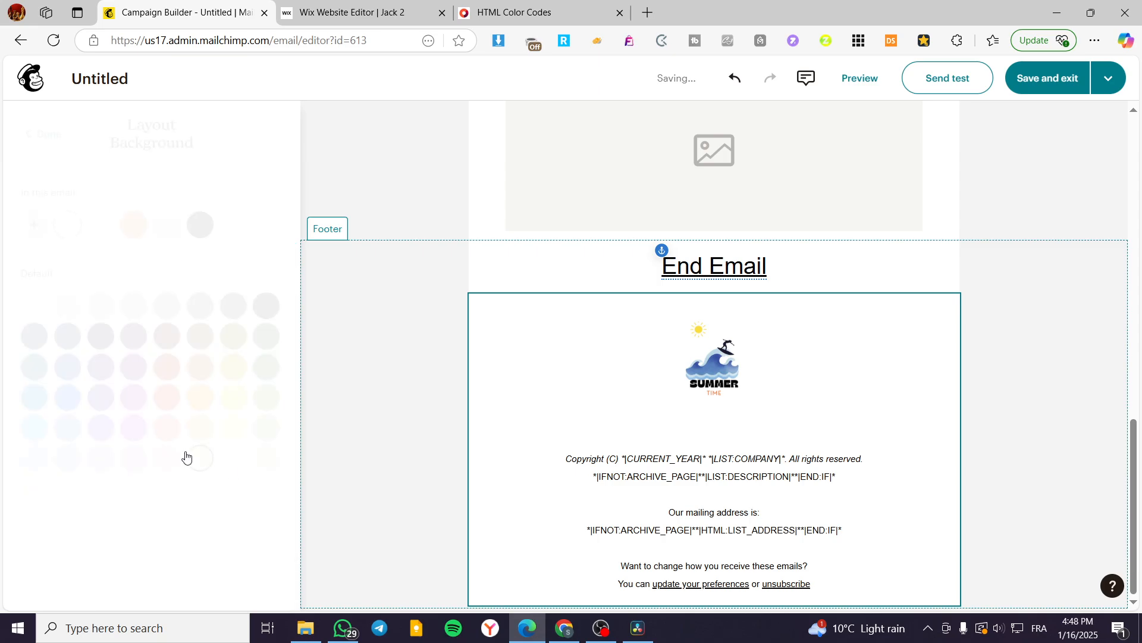
pyautogui.click(31, 232)
pyautogui.hotkey('ctrl', 'v')
pyautogui.click(370, 420)
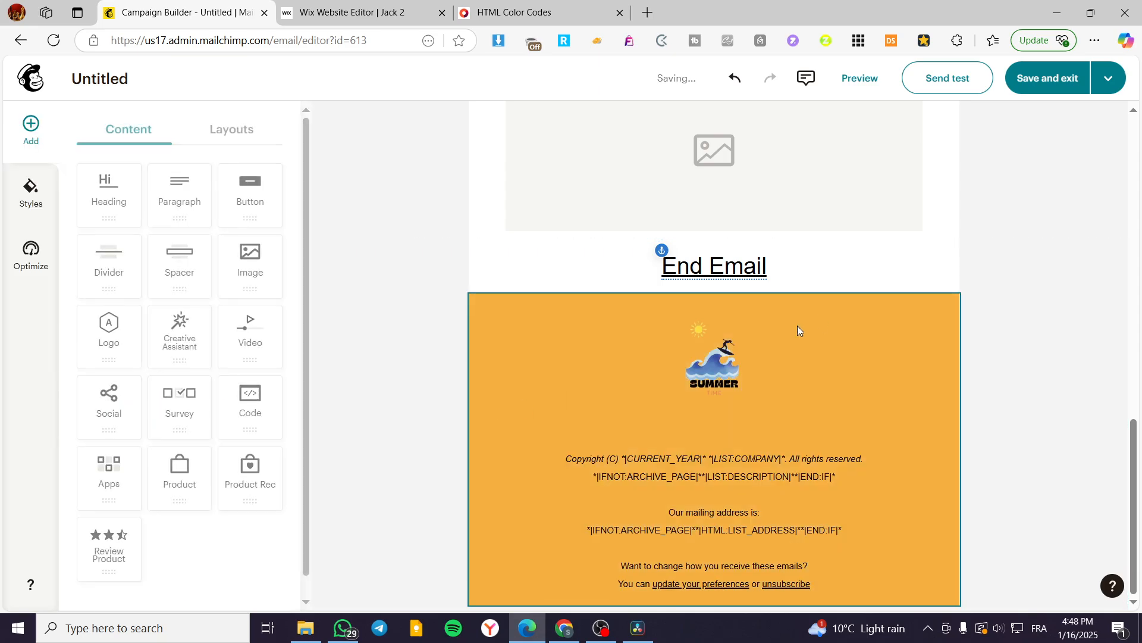
# Step: Set the block background behind the "End Email" heading to #F5B041
pyautogui.click(925, 263)
pyautogui.click(102, 269)
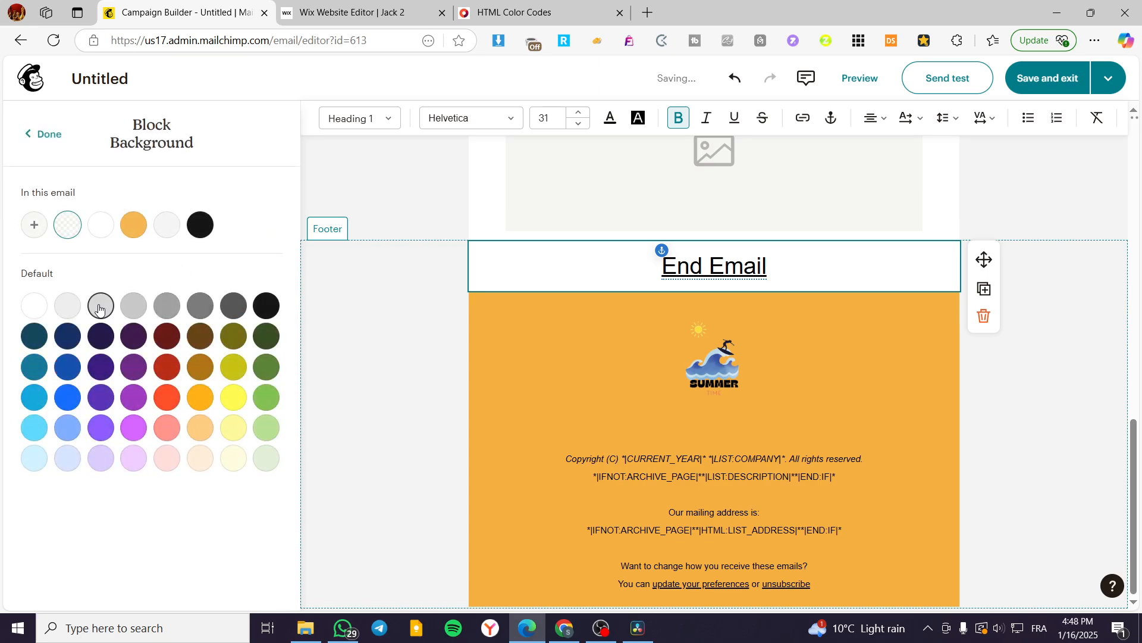
pyautogui.click(35, 224)
pyautogui.write('F5B041')
pyautogui.click(372, 401)
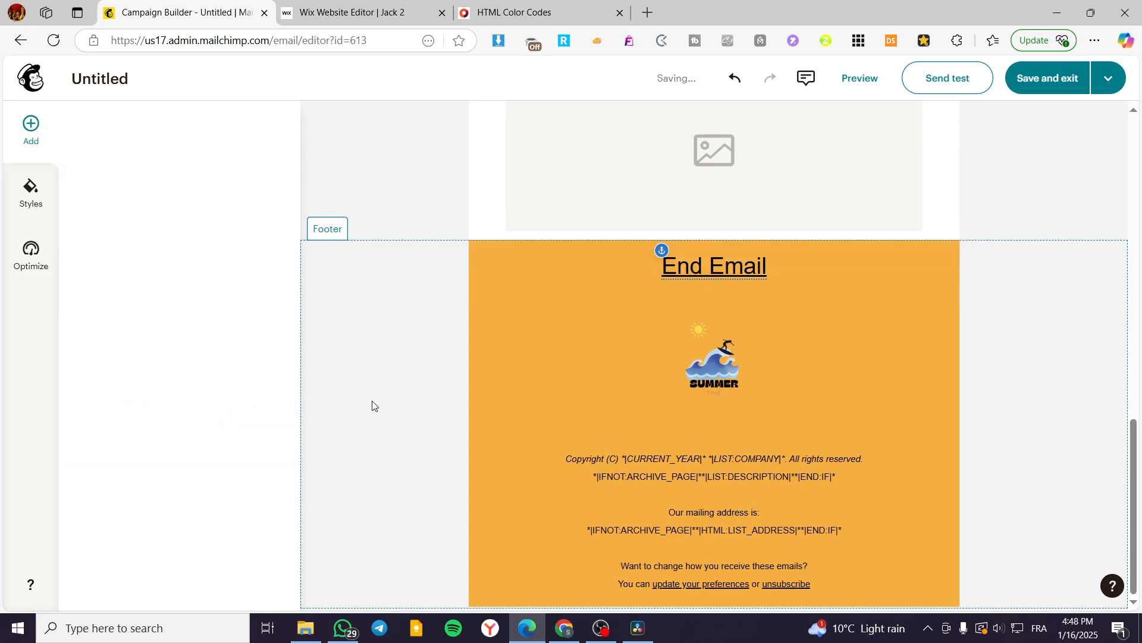
# Step: Set the image background of the empty image placeholder block above "End Email" to #F5B041
pyautogui.scroll(6, 833, 416)
pyautogui.click(931, 477)
pyautogui.scroll(-7, 196, 434)
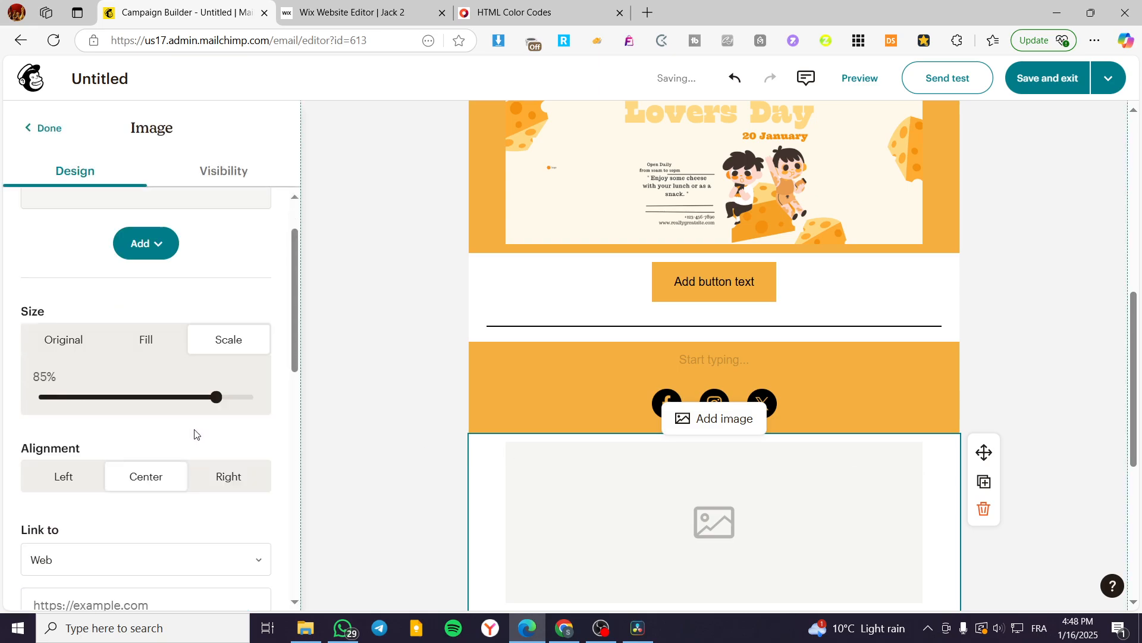
pyautogui.click(212, 499)
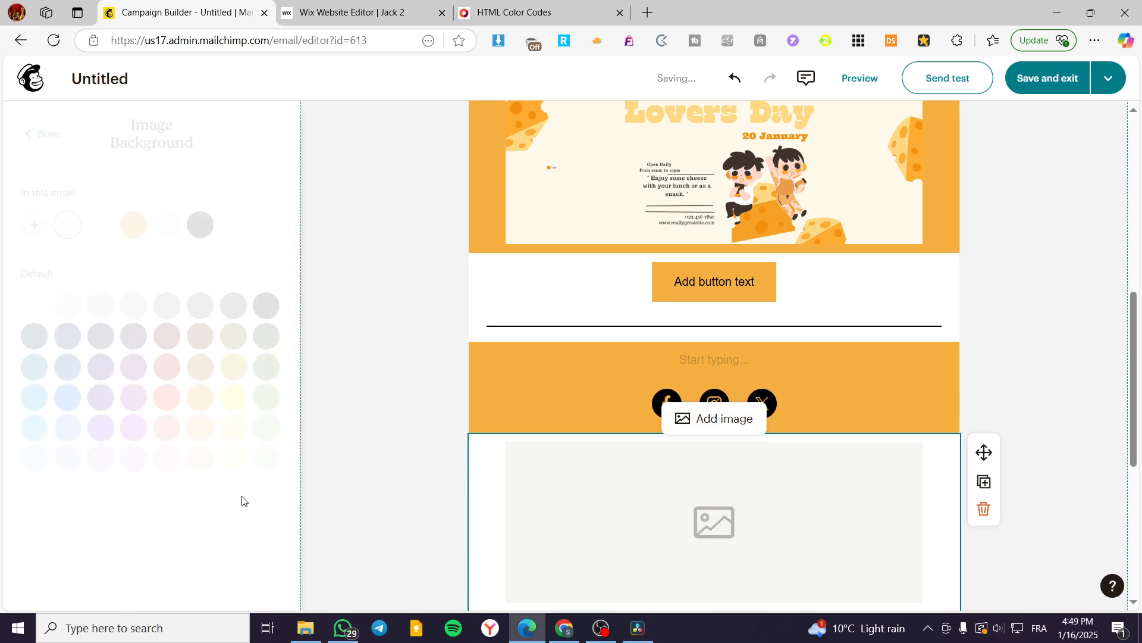
pyautogui.click(38, 225)
pyautogui.write('F5B041')
pyautogui.click(347, 382)
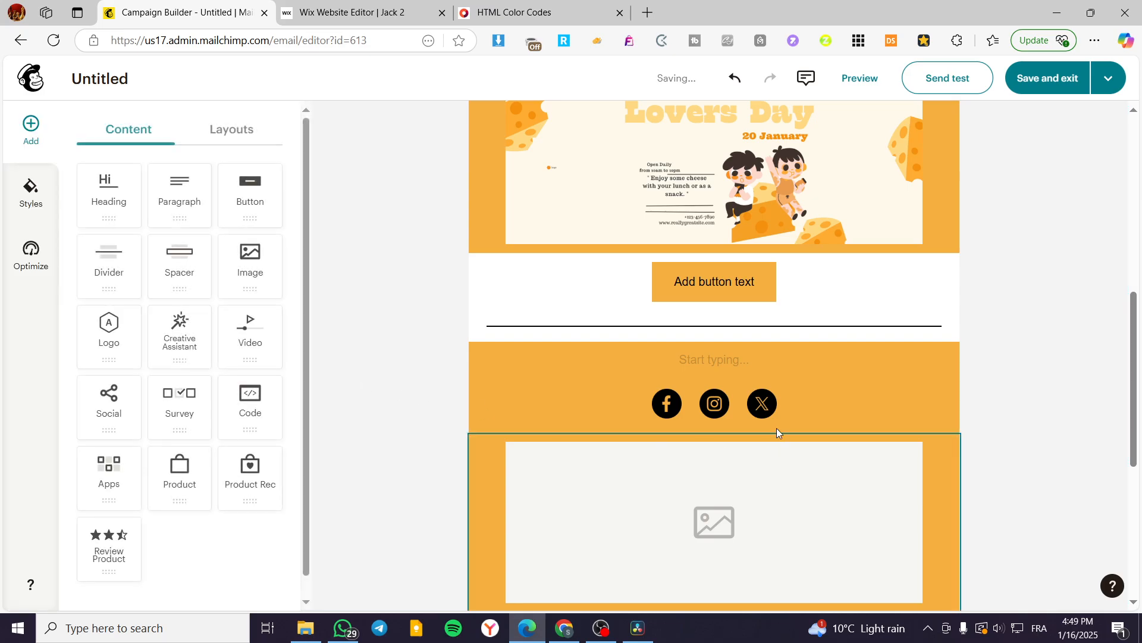
# Step: Set the block background of the divider below the "Add button text" button to #F5B041
pyautogui.click(926, 336)
pyautogui.scroll(-2, 235, 357)
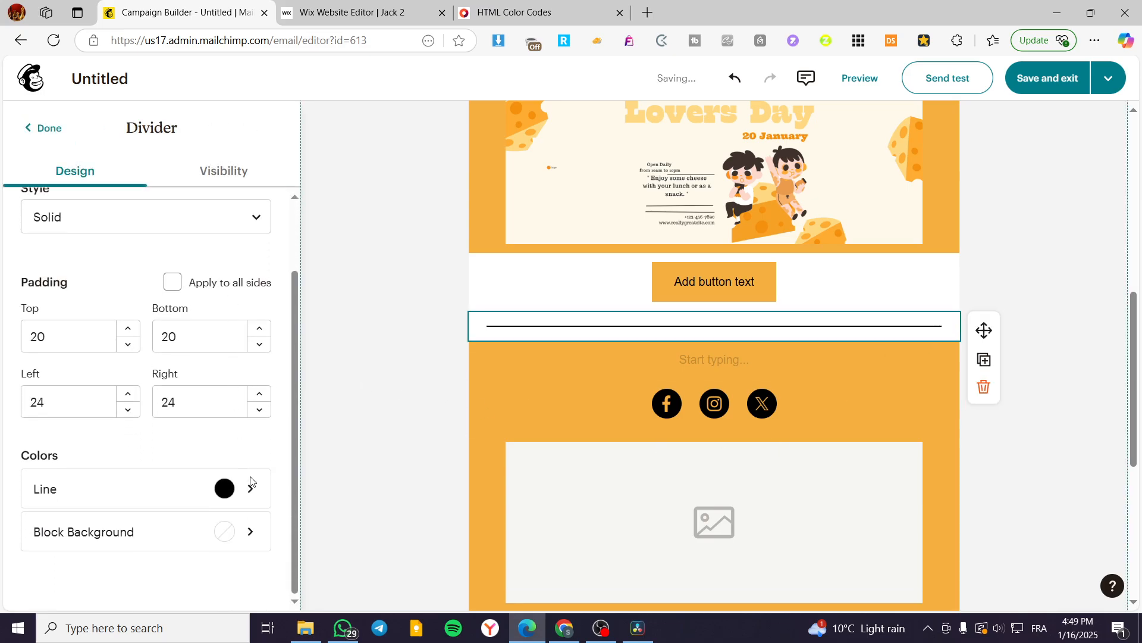
pyautogui.click(247, 530)
pyautogui.click(36, 231)
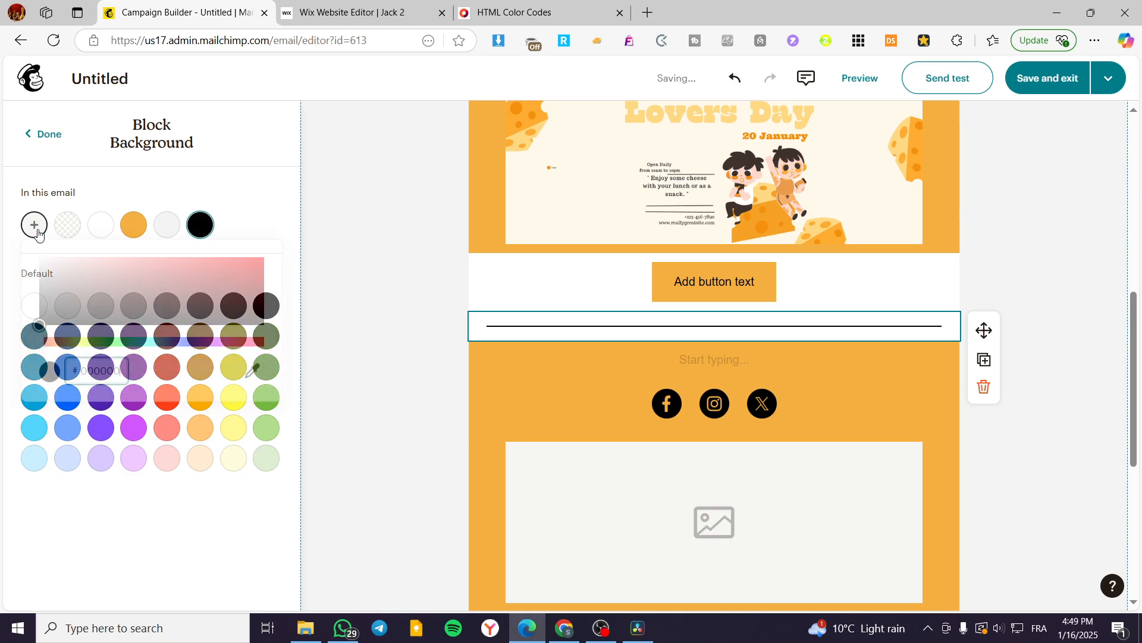
pyautogui.write('F5B041')
pyautogui.click(1104, 387)
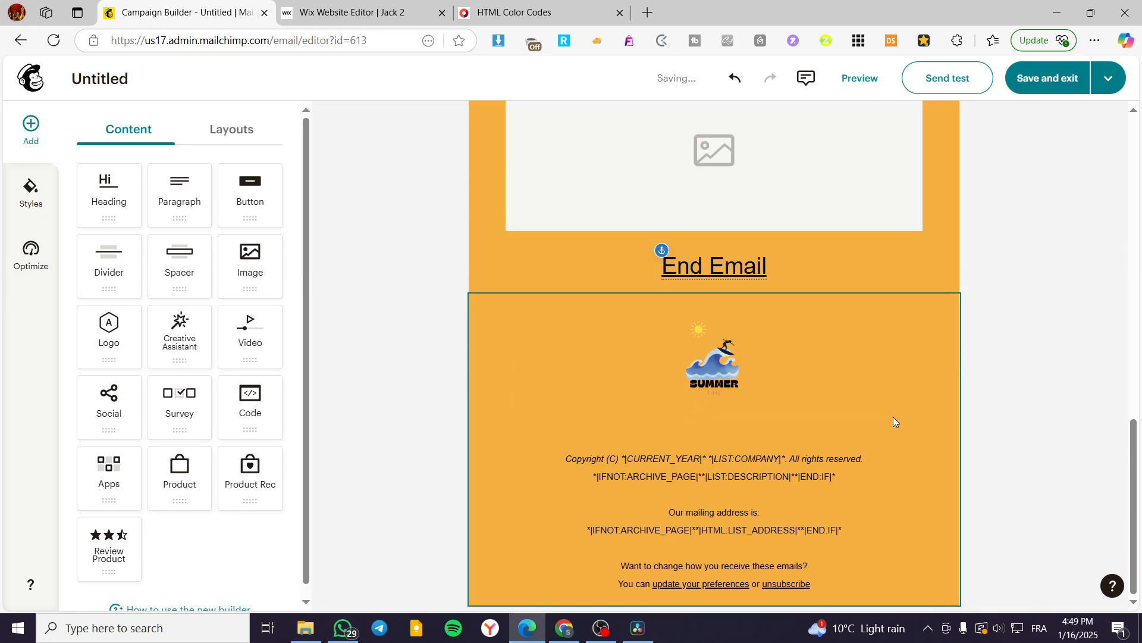
# Step: Change the block background behind the "Add button text" button from white to the custom color #F5B041
pyautogui.click(900, 284)
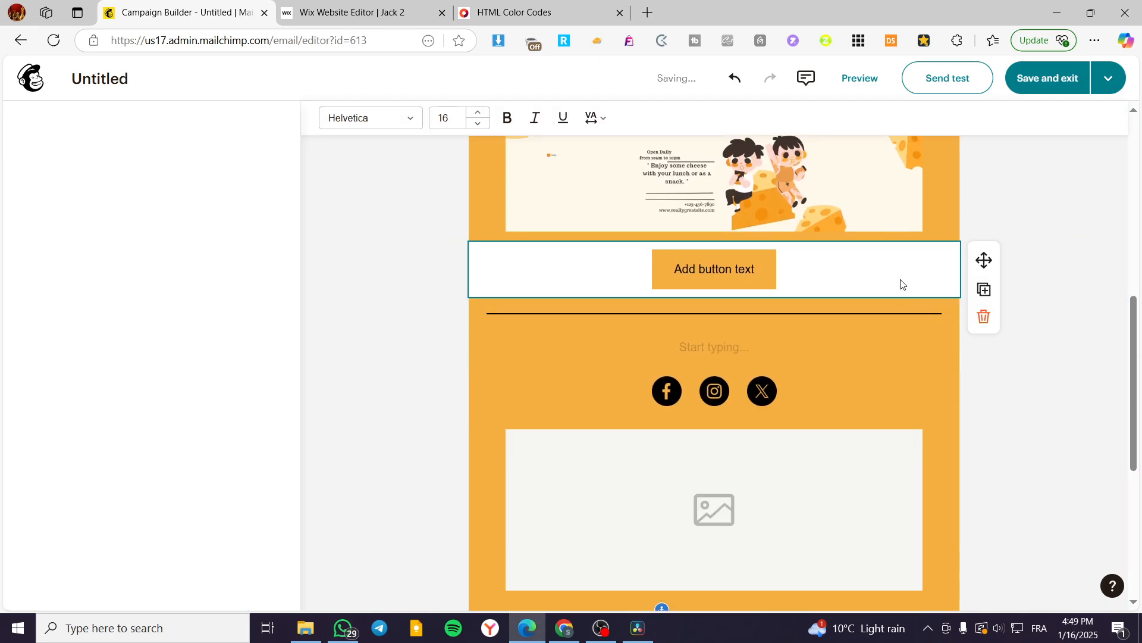
pyautogui.scroll(-5, 237, 363)
pyautogui.click(242, 297)
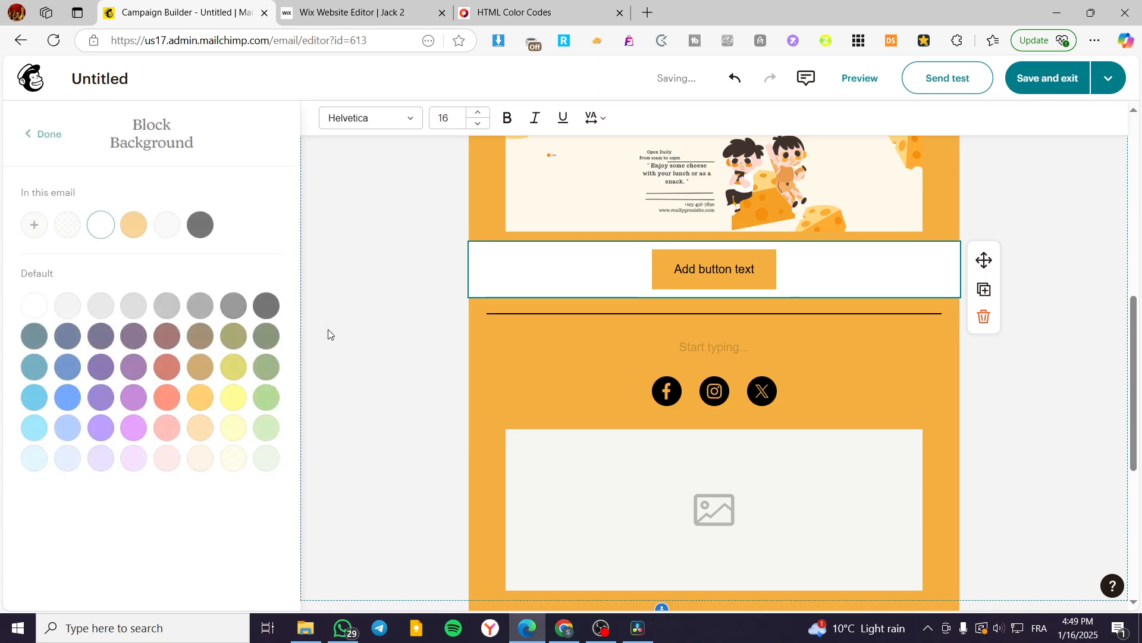
pyautogui.click(102, 234)
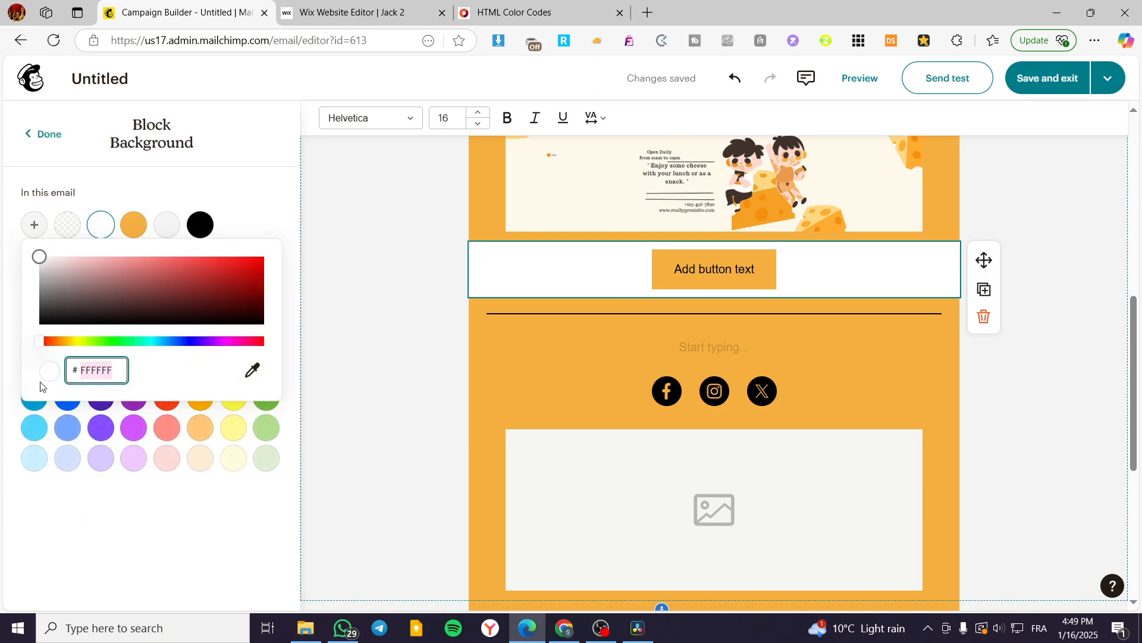
pyautogui.write('F5B041')
pyautogui.click(325, 375)
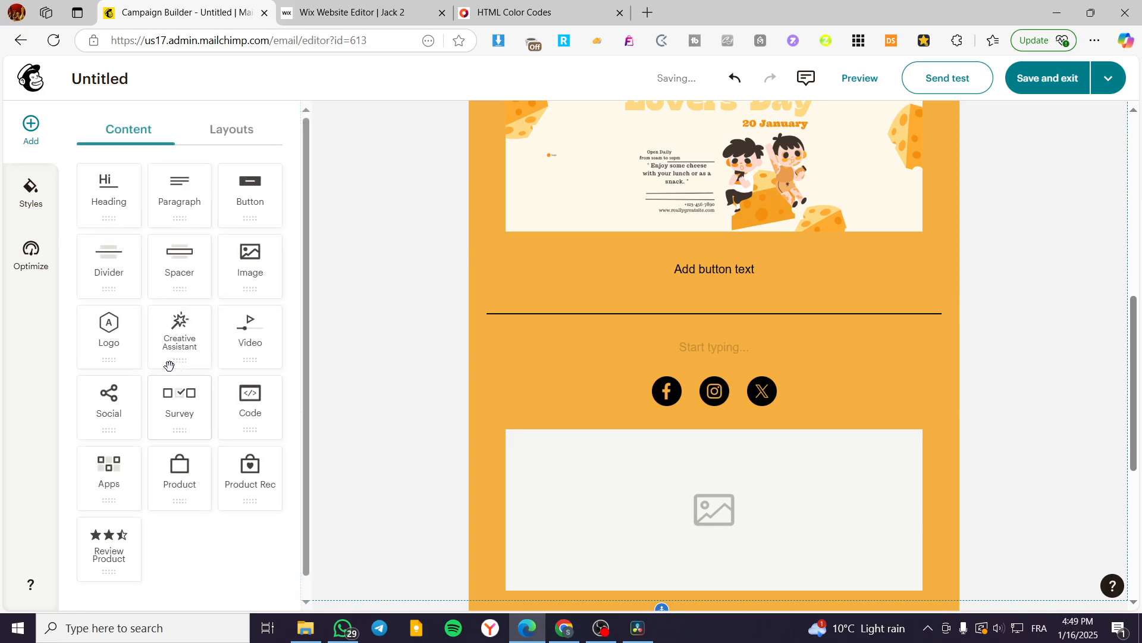
# Step: Change the fill color of the "Add button text" button to white and return to the top of the email
pyautogui.click(743, 287)
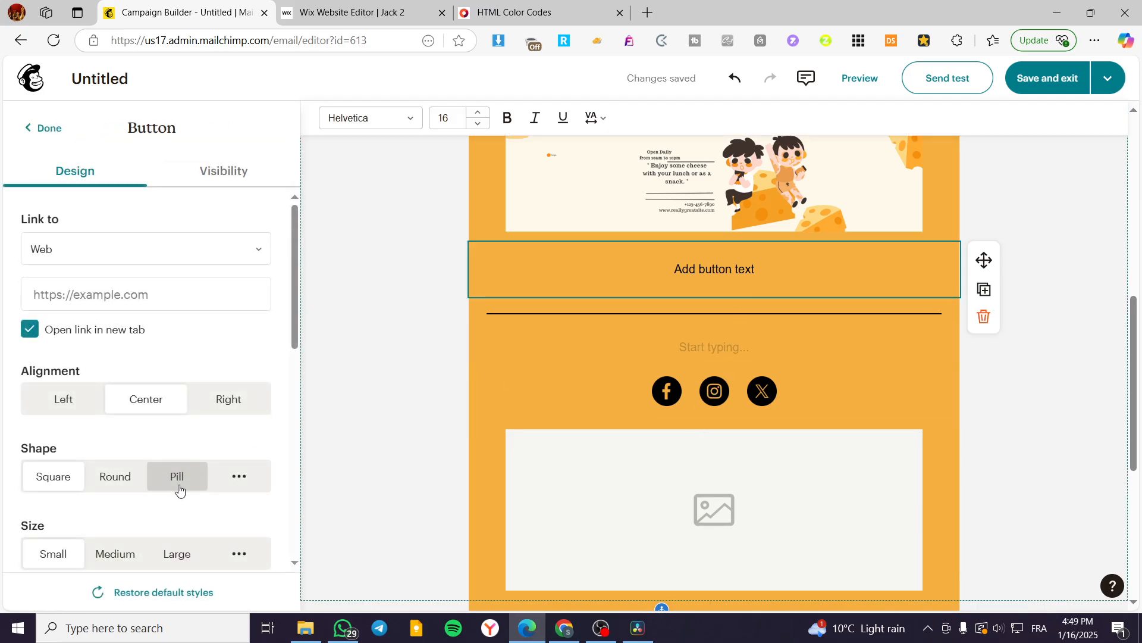
pyautogui.scroll(-8, 178, 486)
pyautogui.scroll(-2, 204, 483)
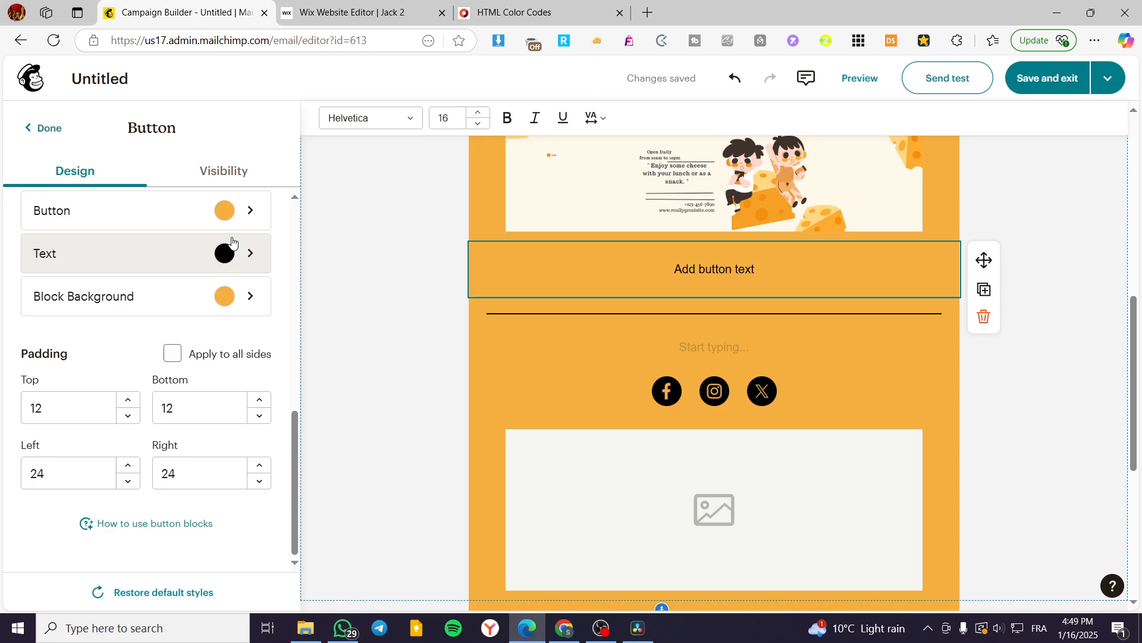
pyautogui.click(200, 214)
pyautogui.click(309, 315)
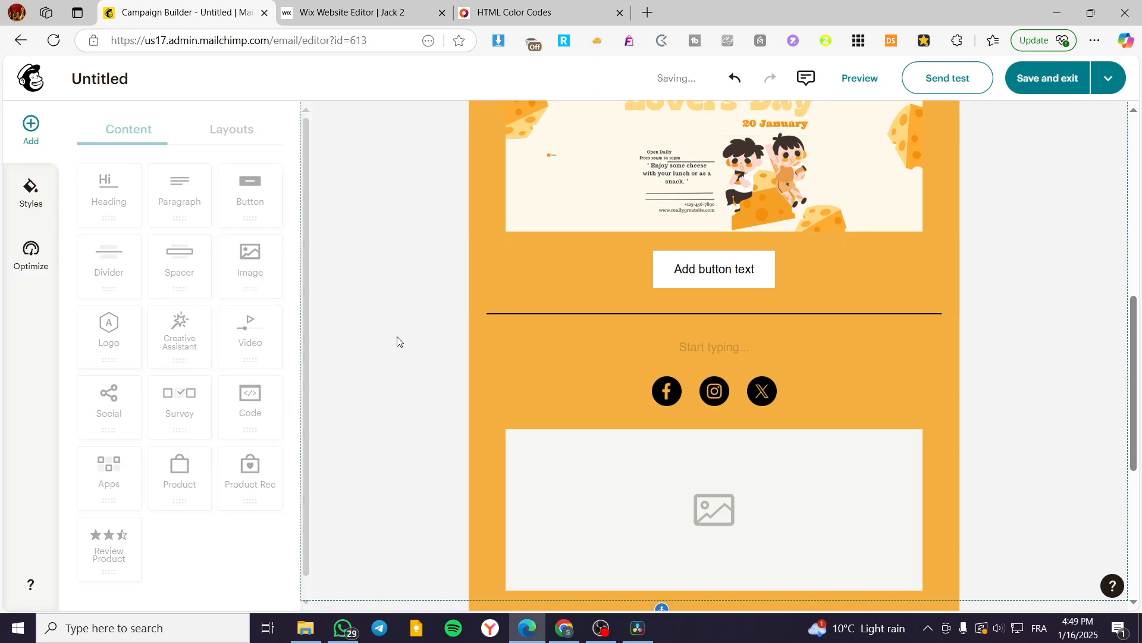
pyautogui.scroll(5, 908, 427)
pyautogui.scroll(3, 900, 464)
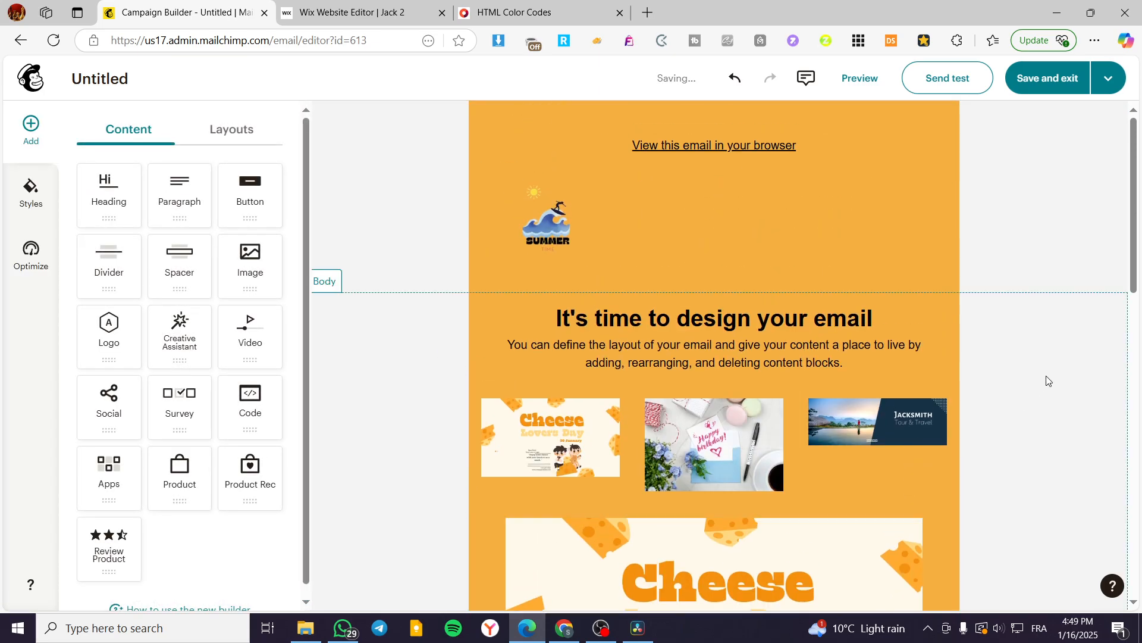